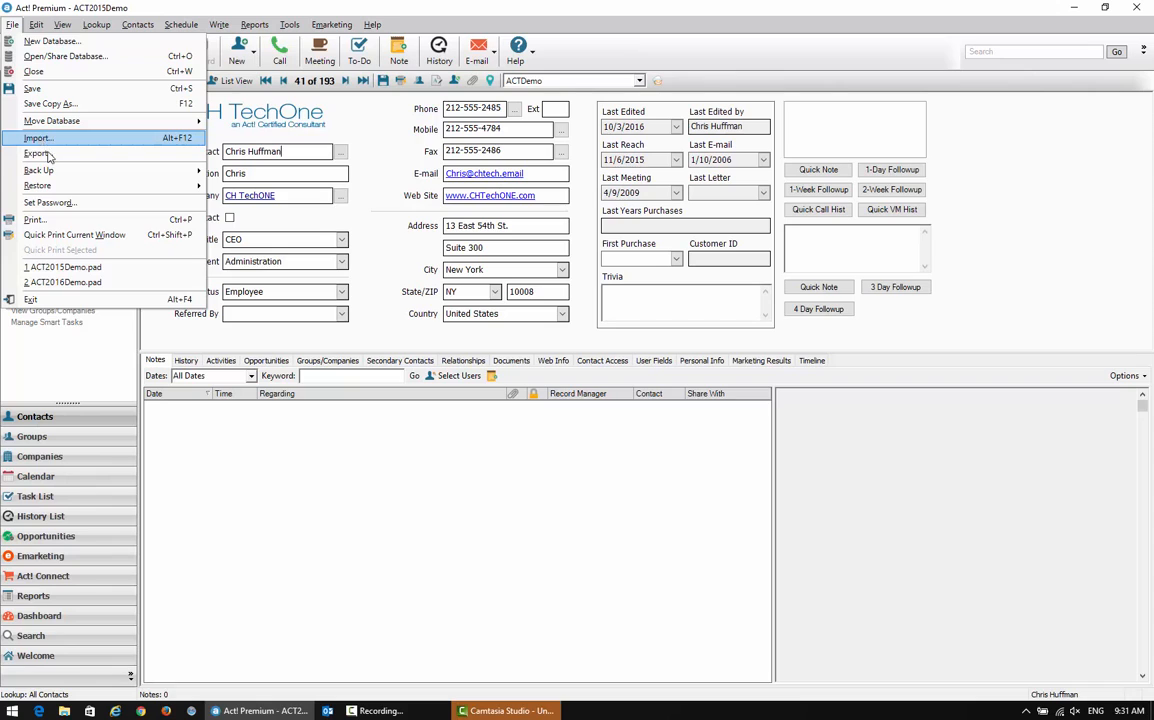
mouse_move(52, 174)
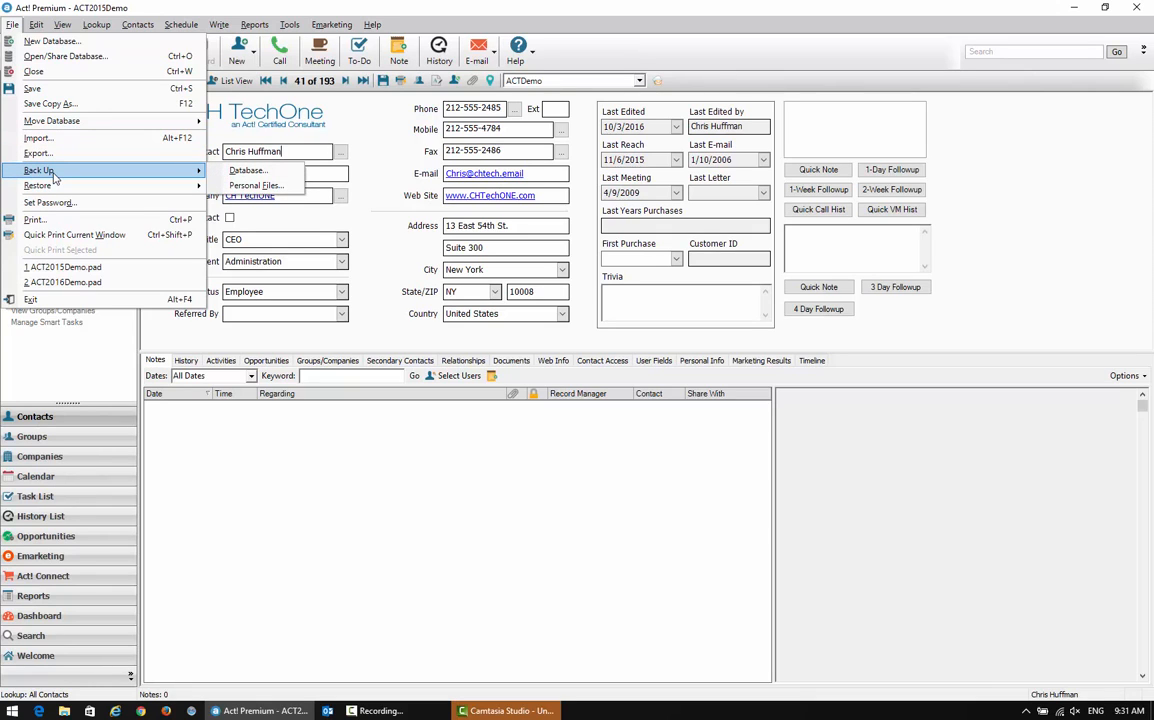
left_click(242, 172)
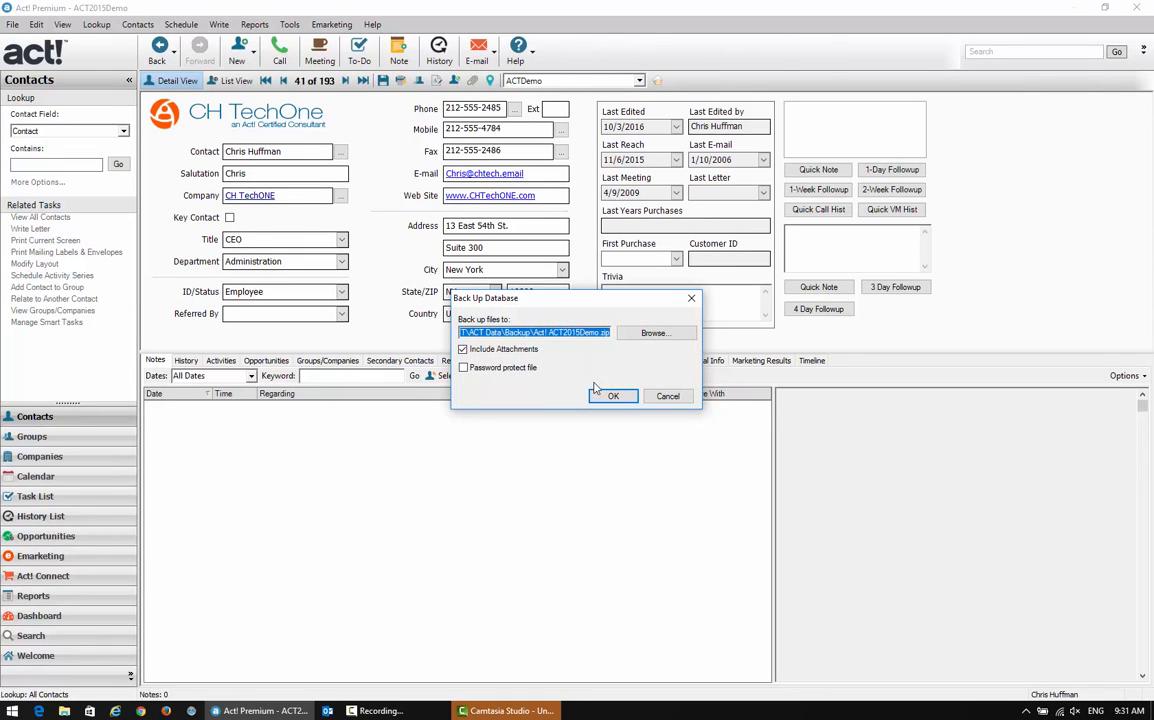
left_click(668, 397)
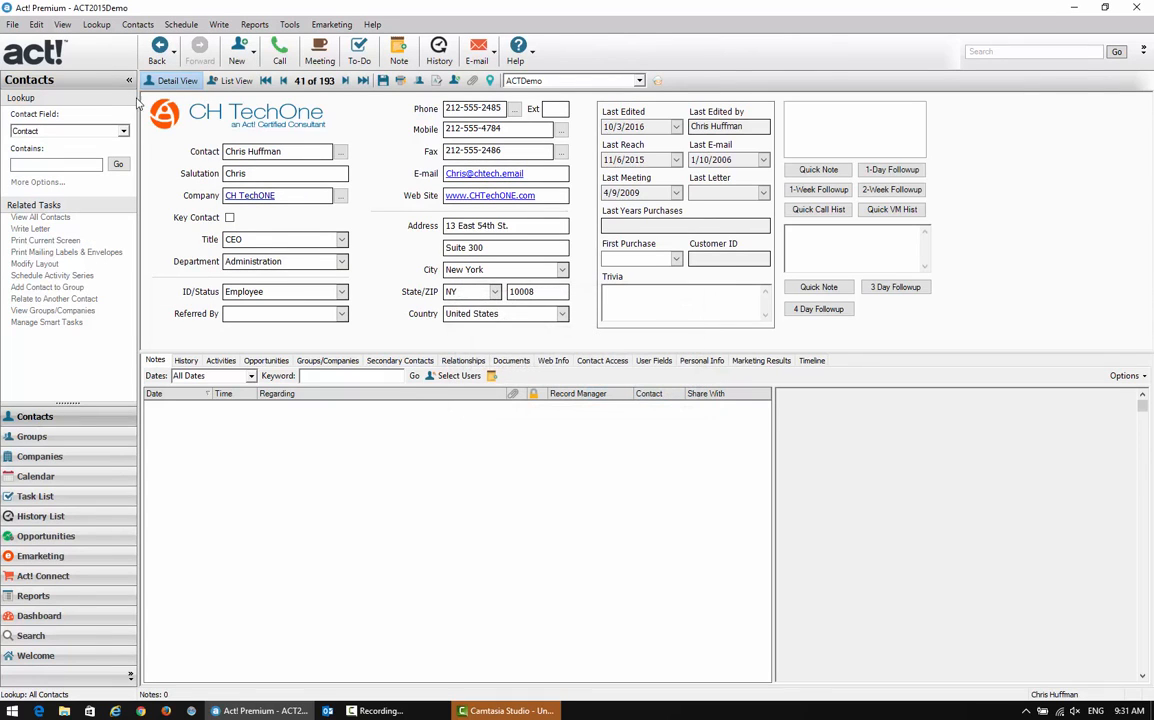
Start a data import into the current database and set the source file type to Excel
right_click(14, 29)
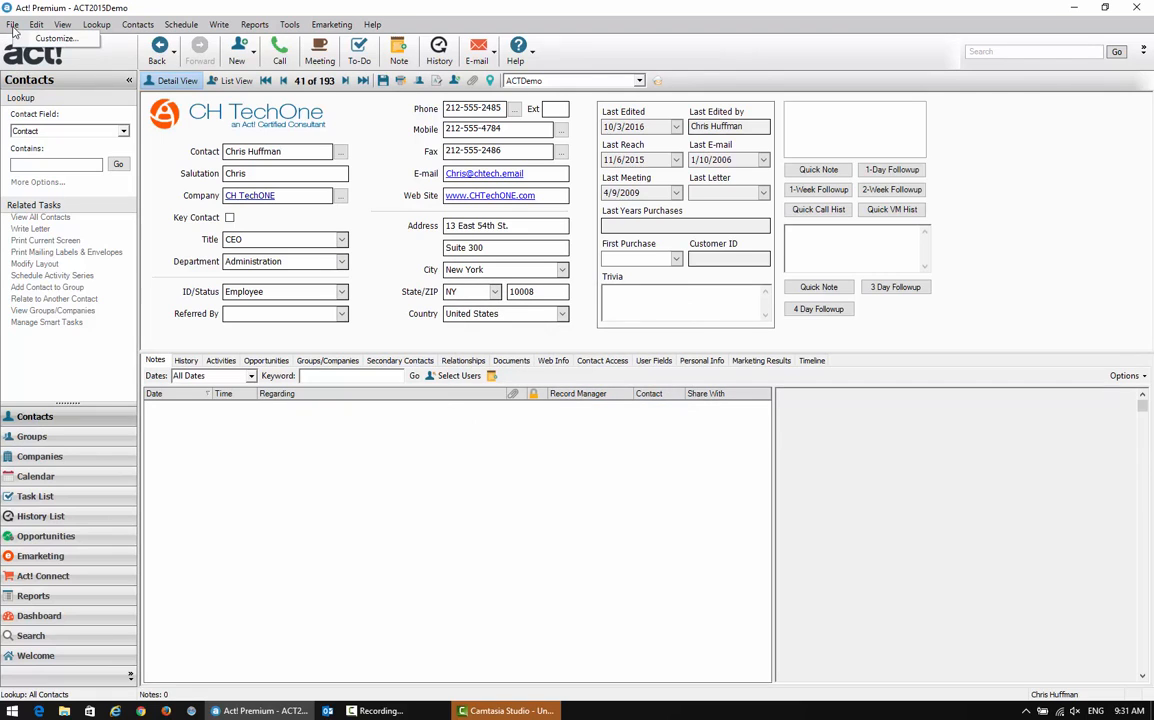
left_click(14, 29)
left_click(14, 29)
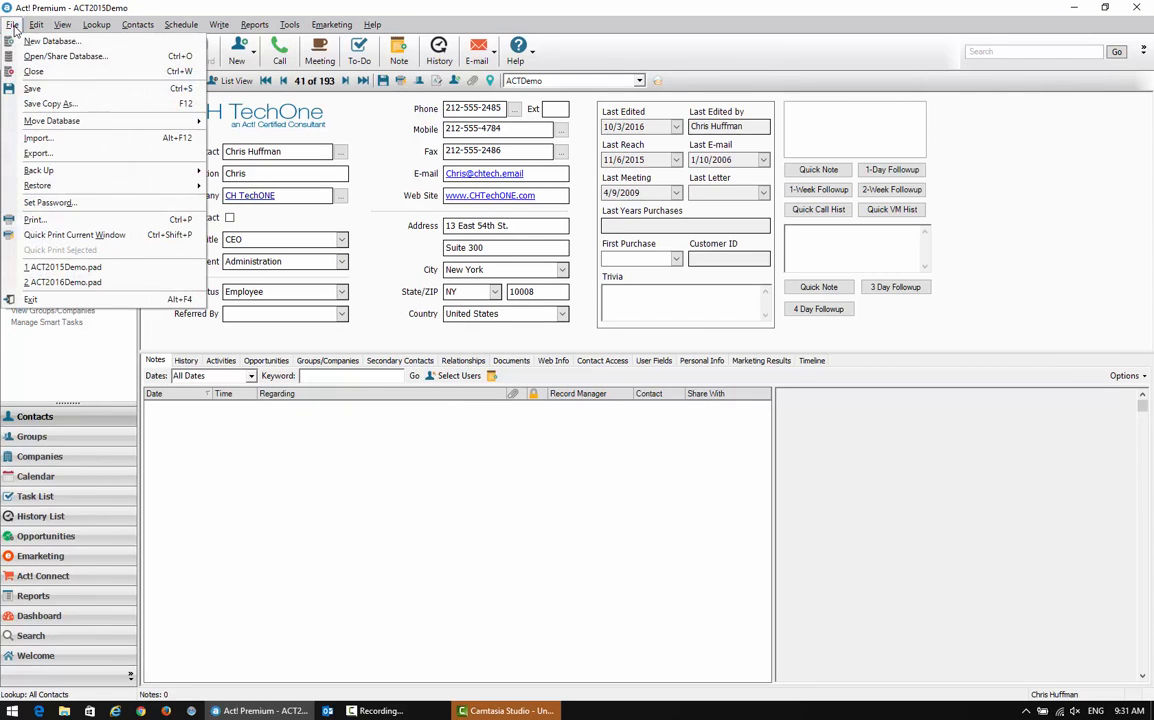
left_click(42, 139)
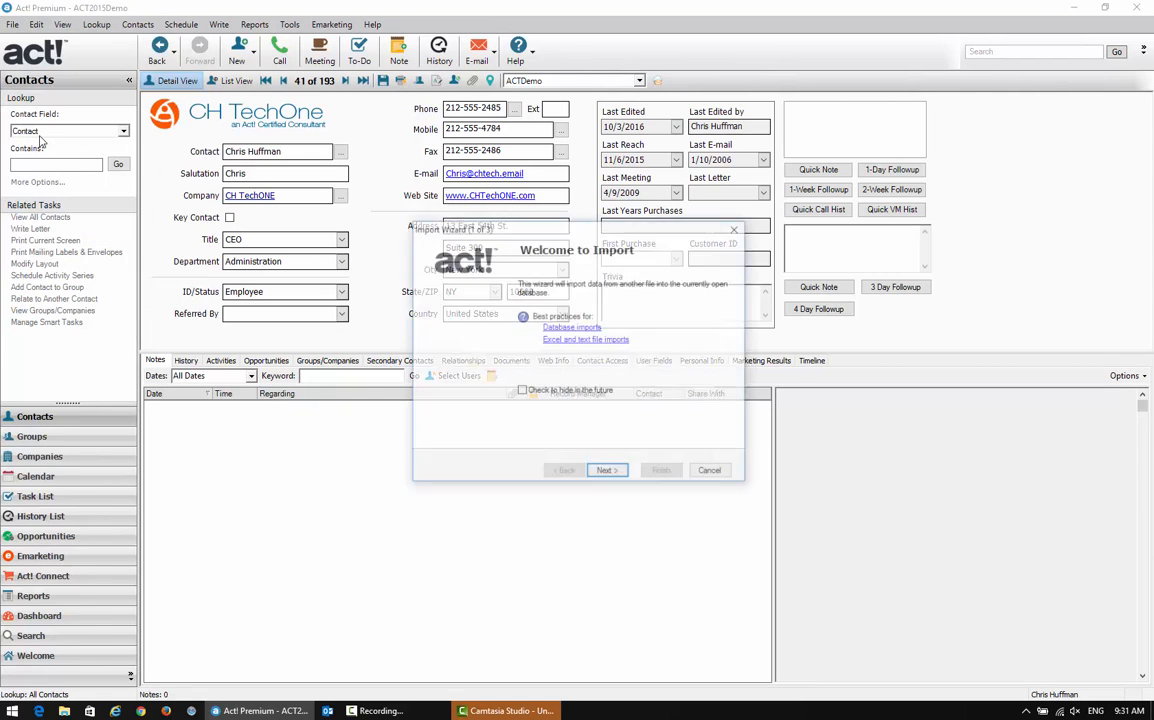
left_click(608, 472)
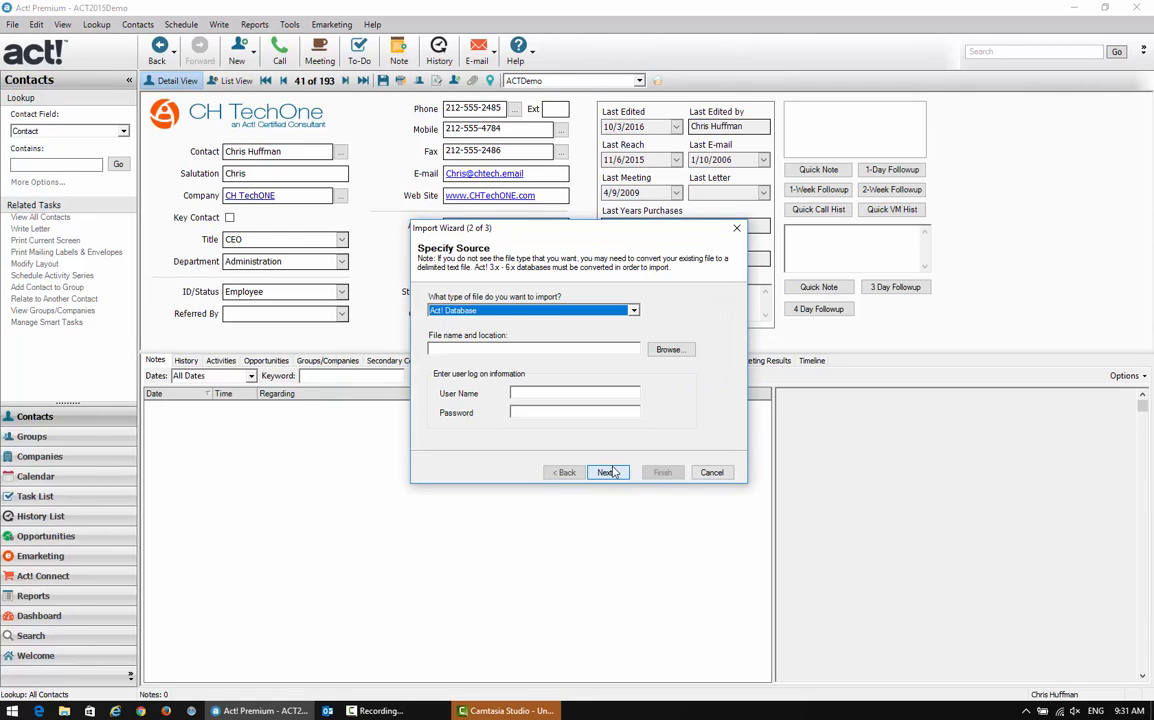
left_click(634, 311)
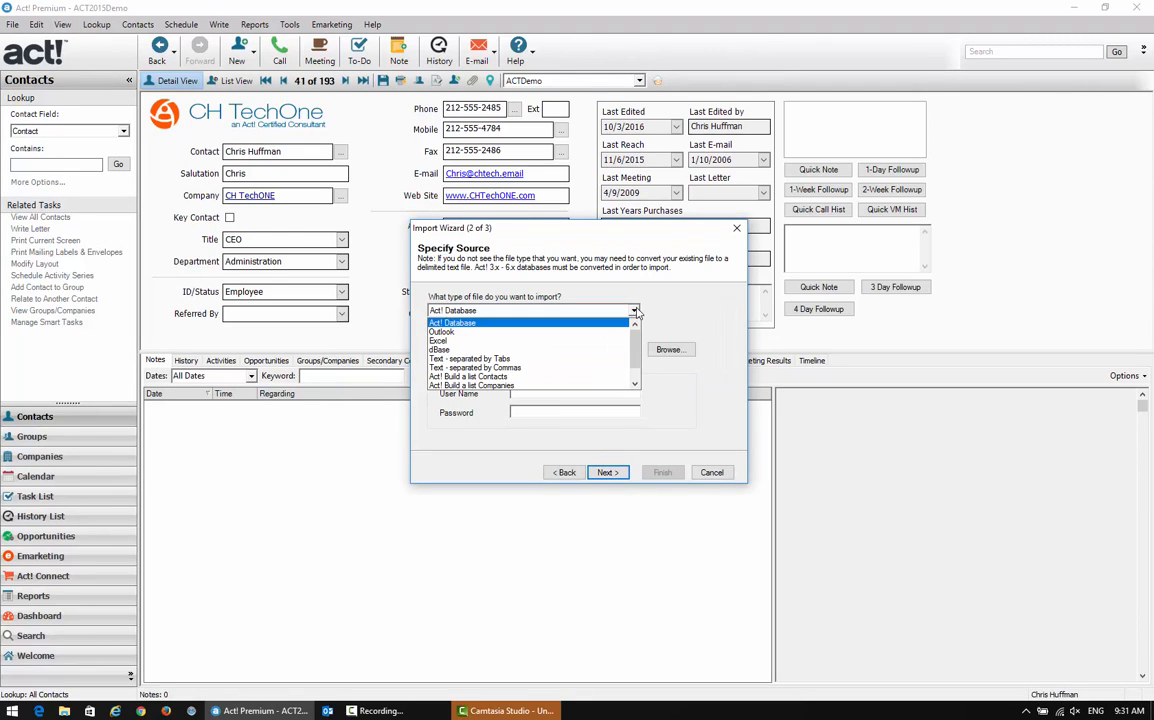
left_click(542, 343)
Choose Simple Import.xlsx from the Desktop as the file to import and accept the source
left_click(667, 350)
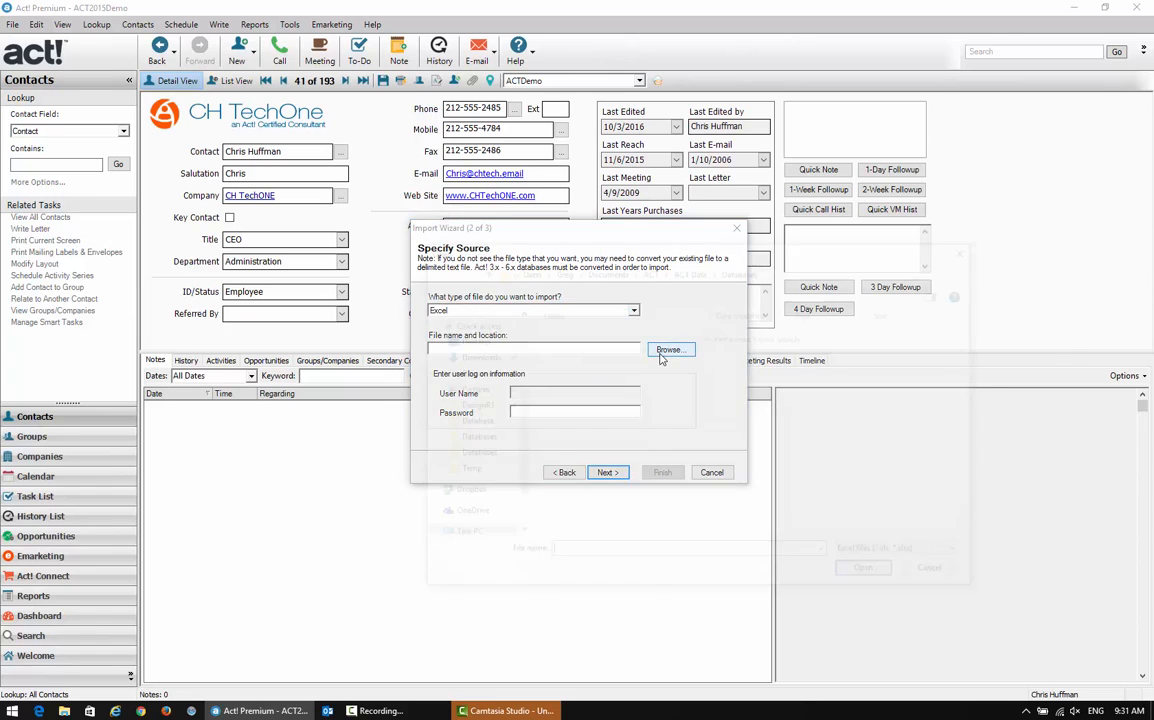
left_click(472, 394)
left_click(585, 348)
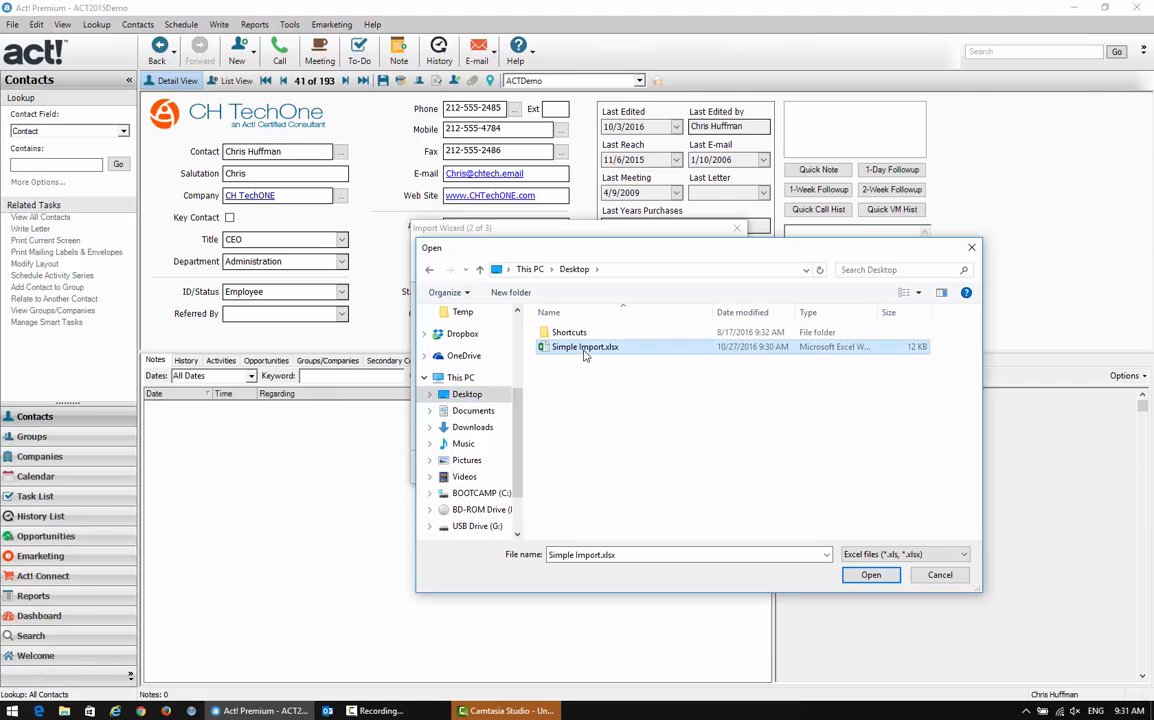
left_click(870, 575)
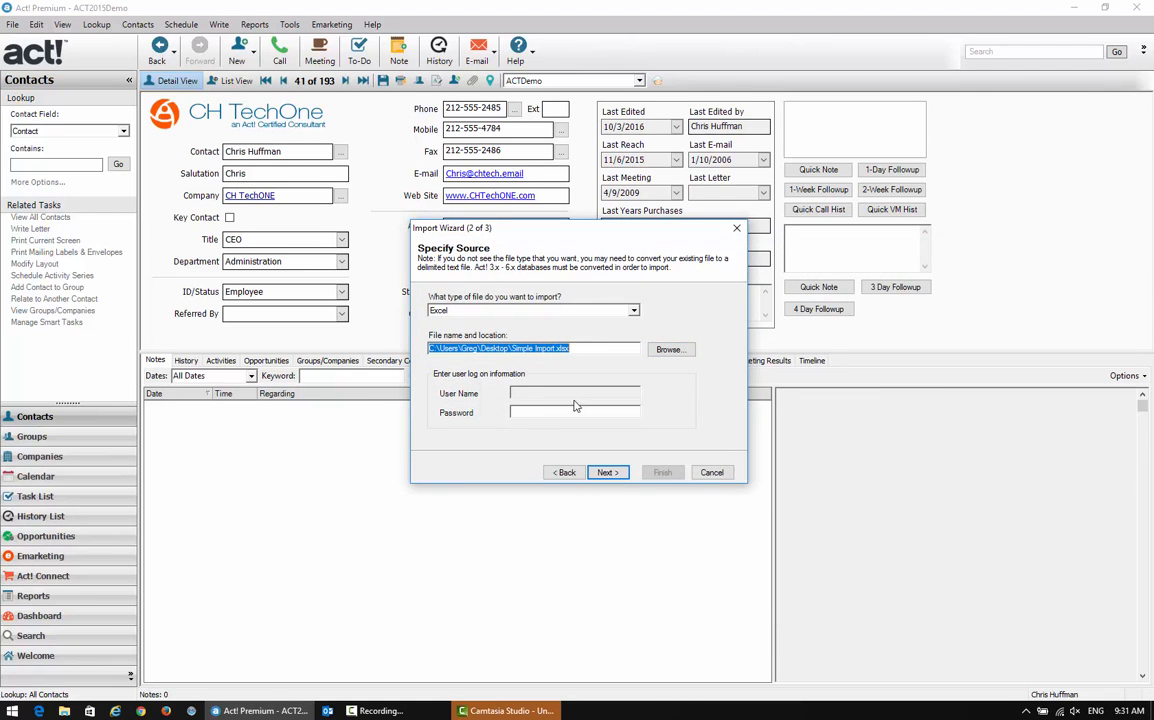
left_click(607, 472)
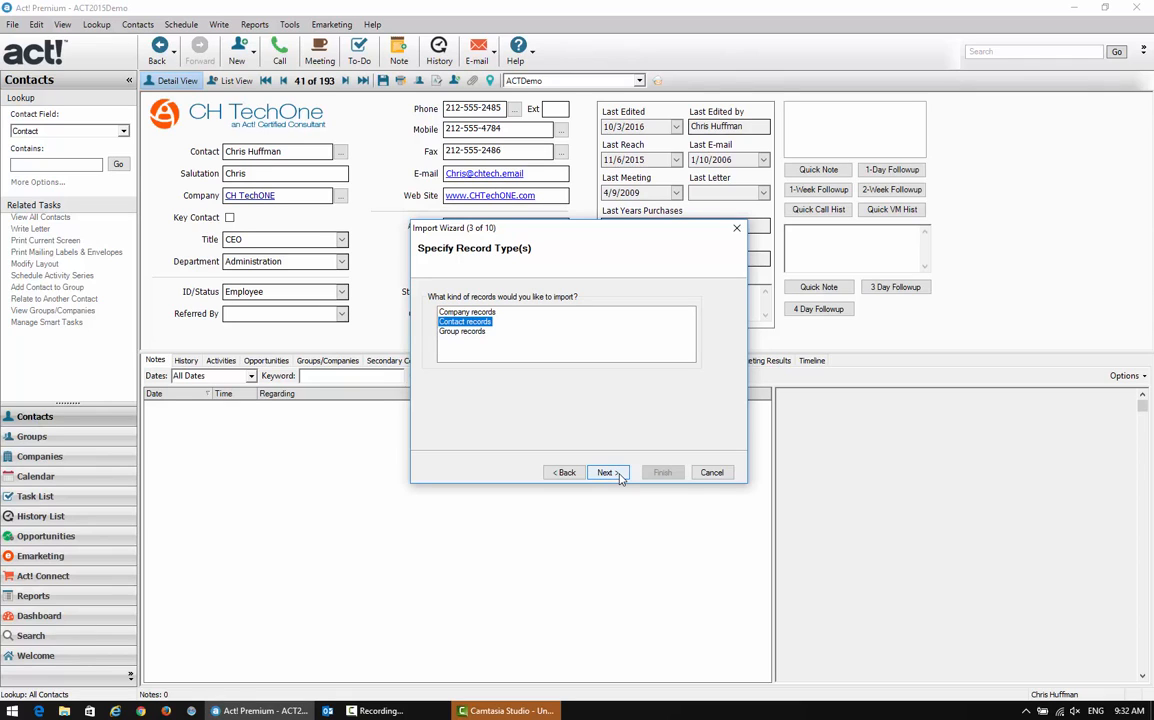
Import the data as contact records using a custom import, leaving out the first record
left_click(617, 476)
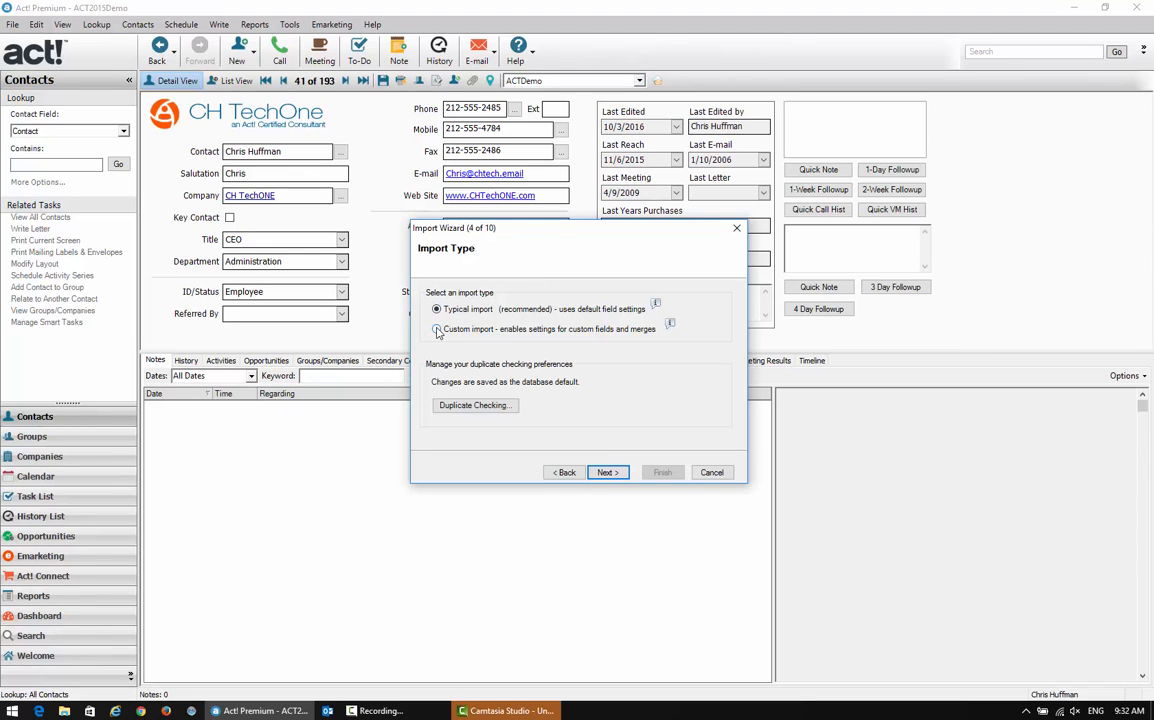
left_click(607, 473)
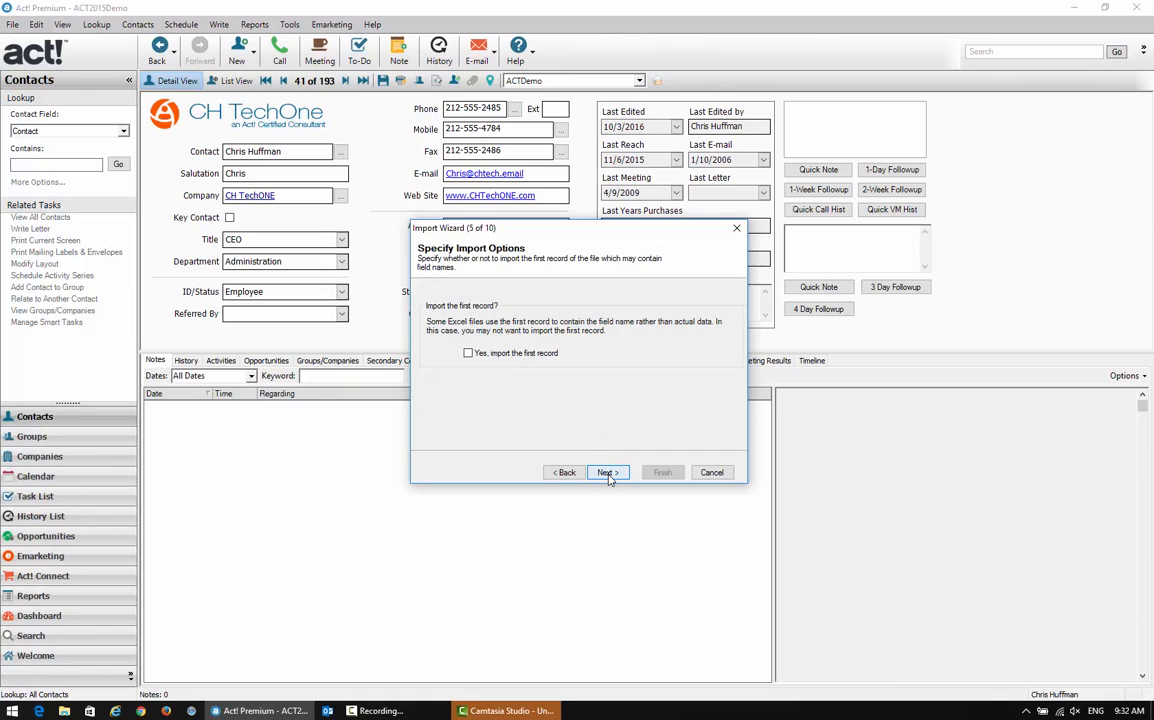
left_click(607, 473)
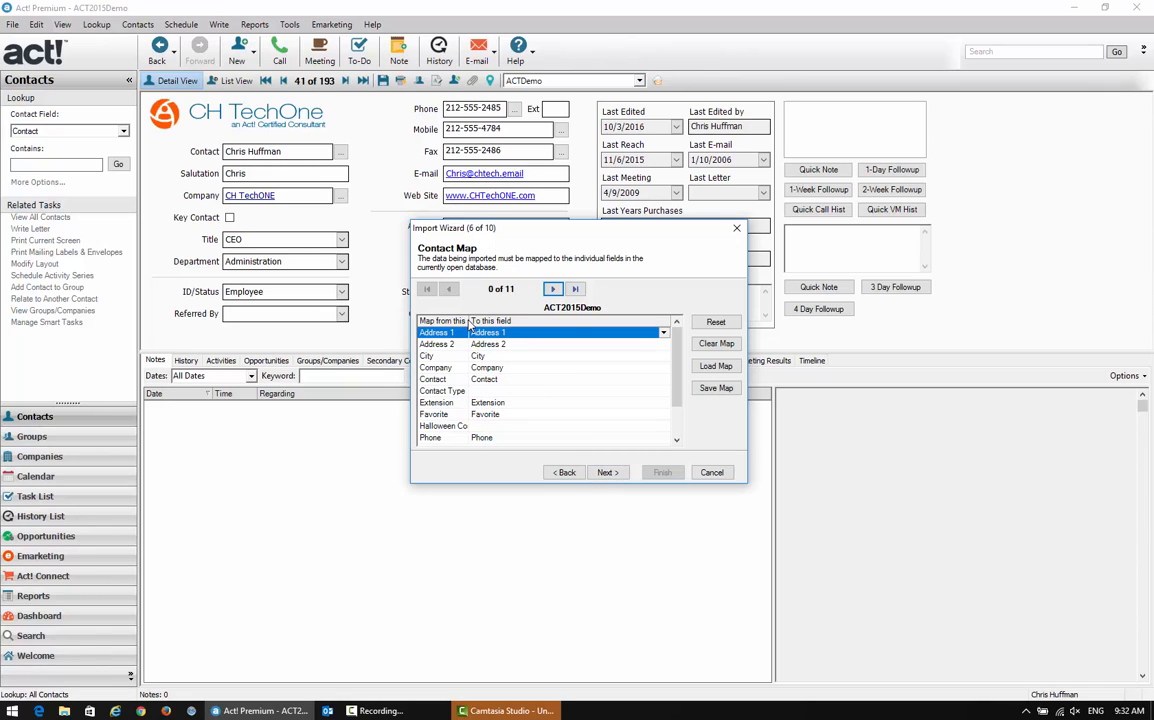
Widen the source field column in the contact map and examine the target fields offered for Contact Type, leaving it unmapped
left_click_drag(468, 320, 516, 320)
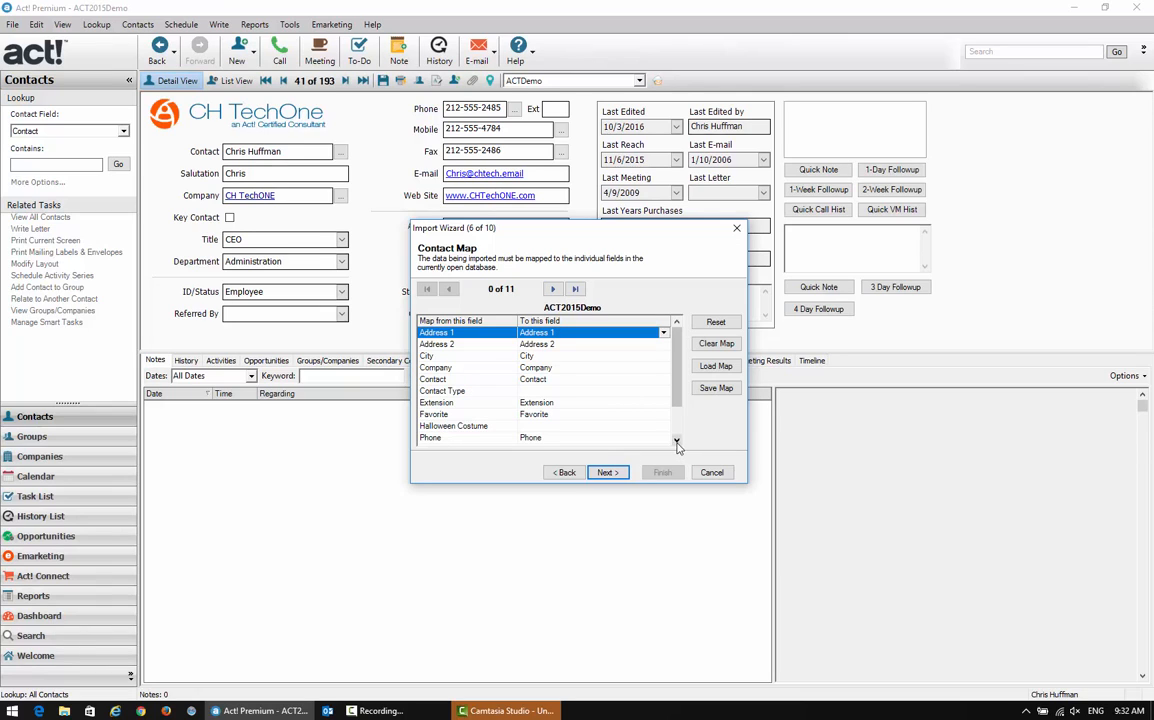
left_click(560, 391)
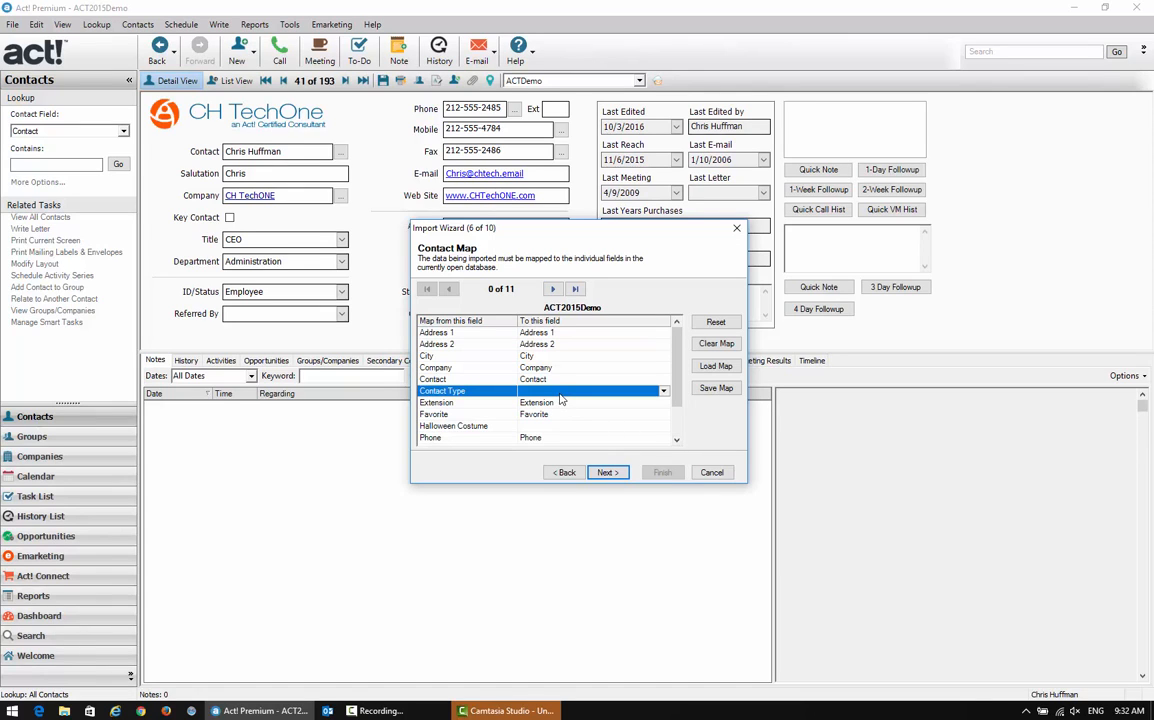
left_click(664, 392)
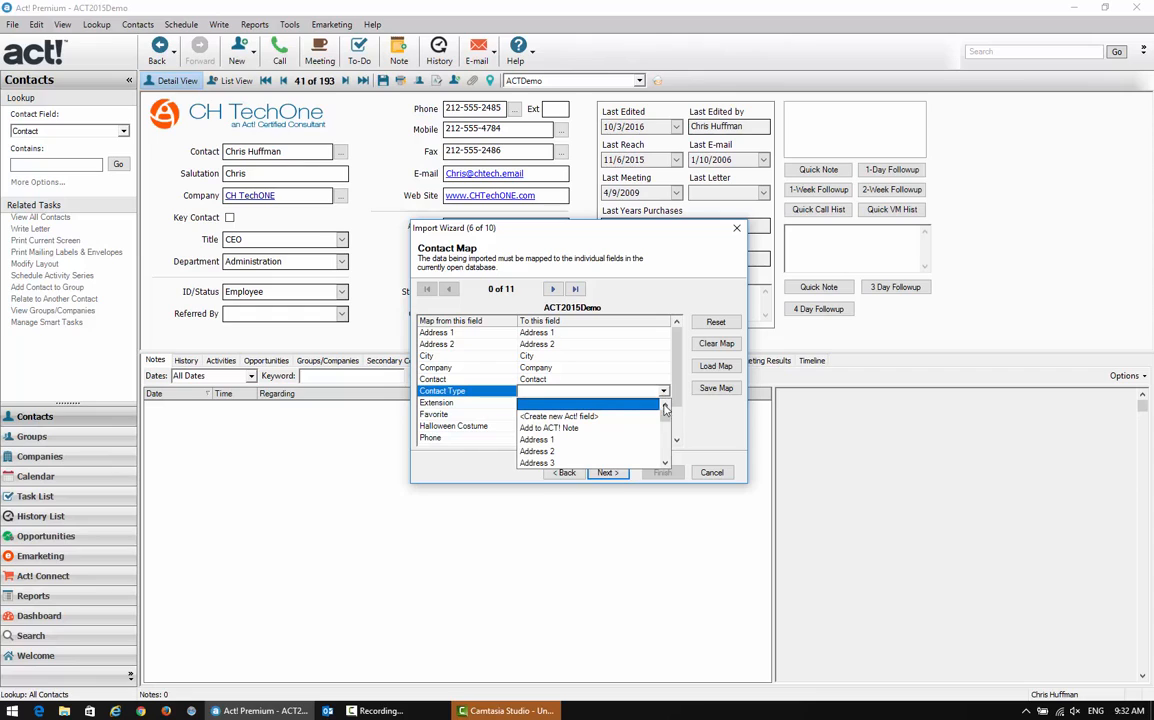
left_click(640, 404)
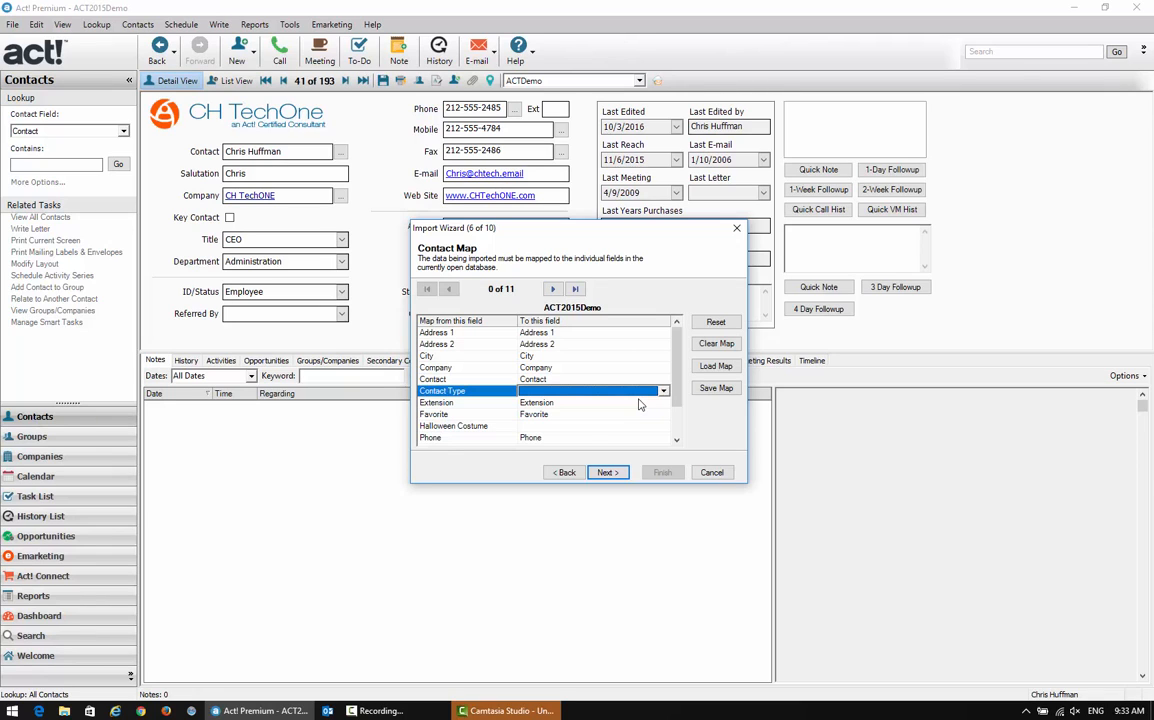
left_click(663, 391)
left_click(665, 463)
left_click(665, 463)
left_click(665, 463)
left_click(665, 463)
left_click(665, 463)
left_click(665, 463)
left_click(665, 463)
left_click(665, 463)
left_click(665, 463)
left_click(665, 463)
left_click(665, 463)
left_click(665, 463)
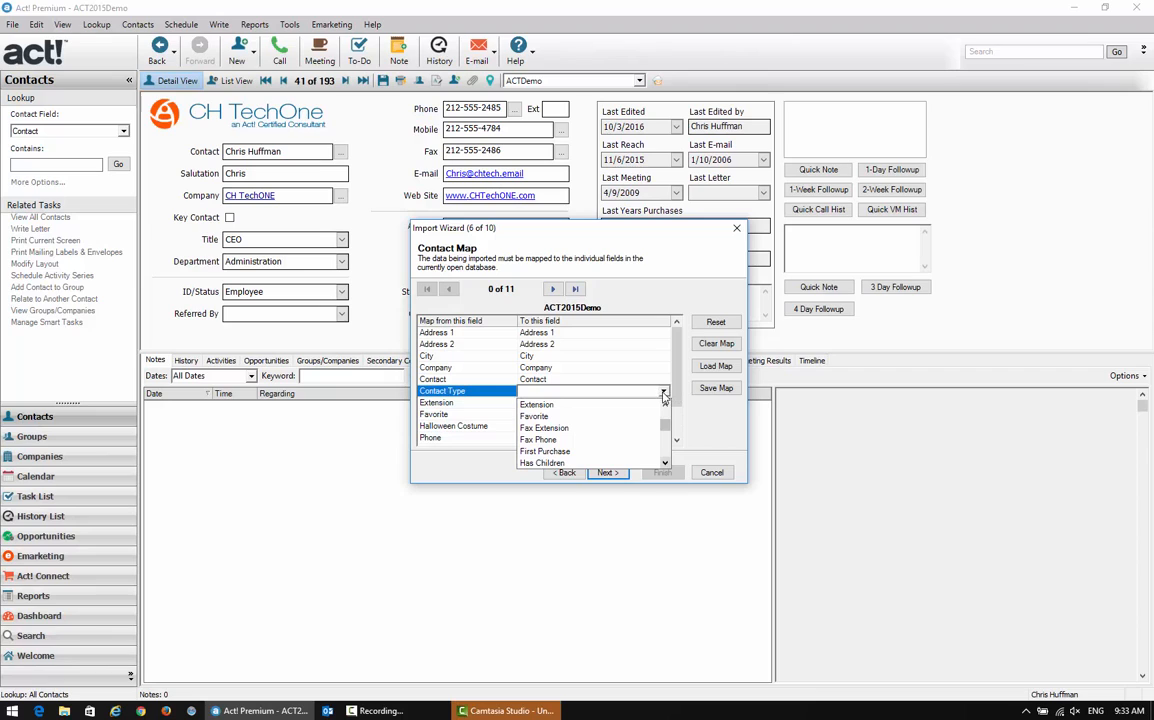
left_click(664, 393)
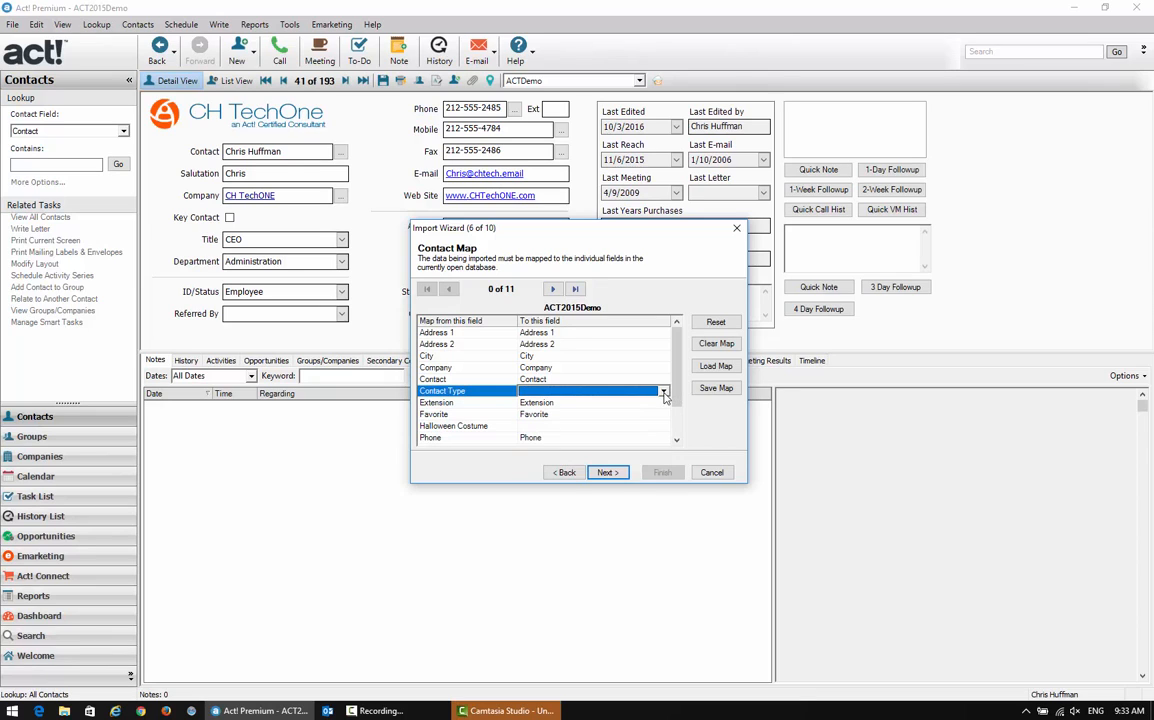
Map the Halloween Costume source field to the User 1 field in the contact map
left_click(618, 428)
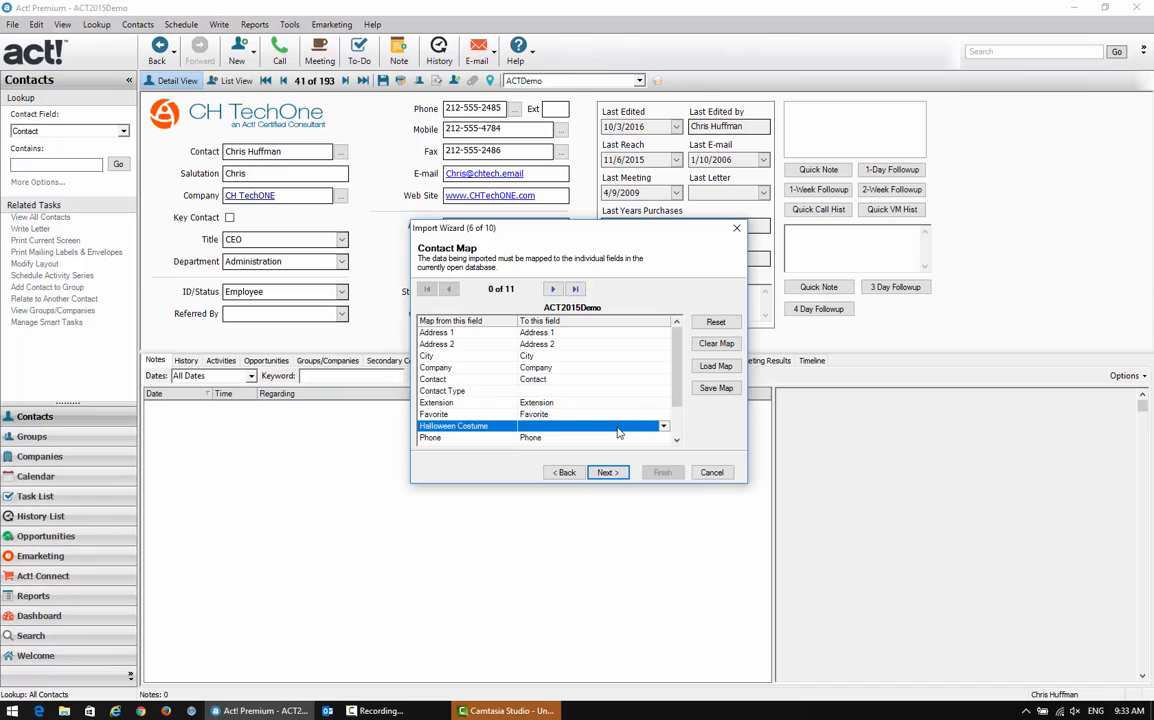
left_click(677, 441)
left_click(677, 441)
left_click(677, 441)
left_click(677, 441)
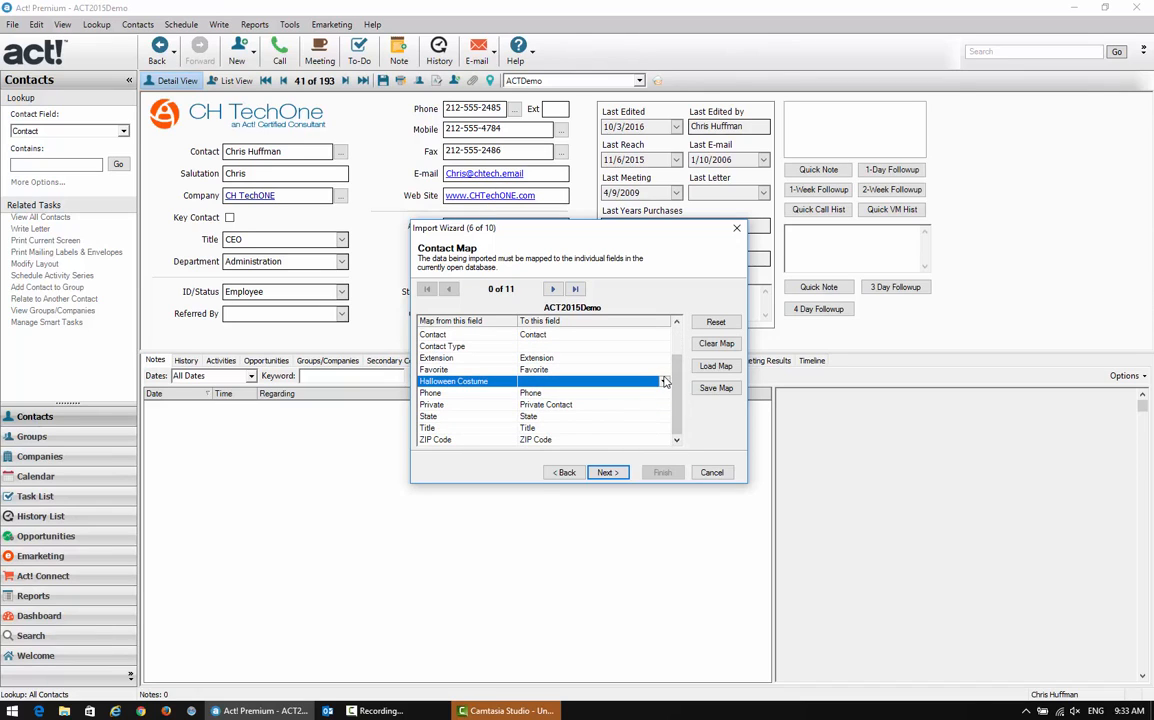
left_click(664, 383)
left_click(666, 437)
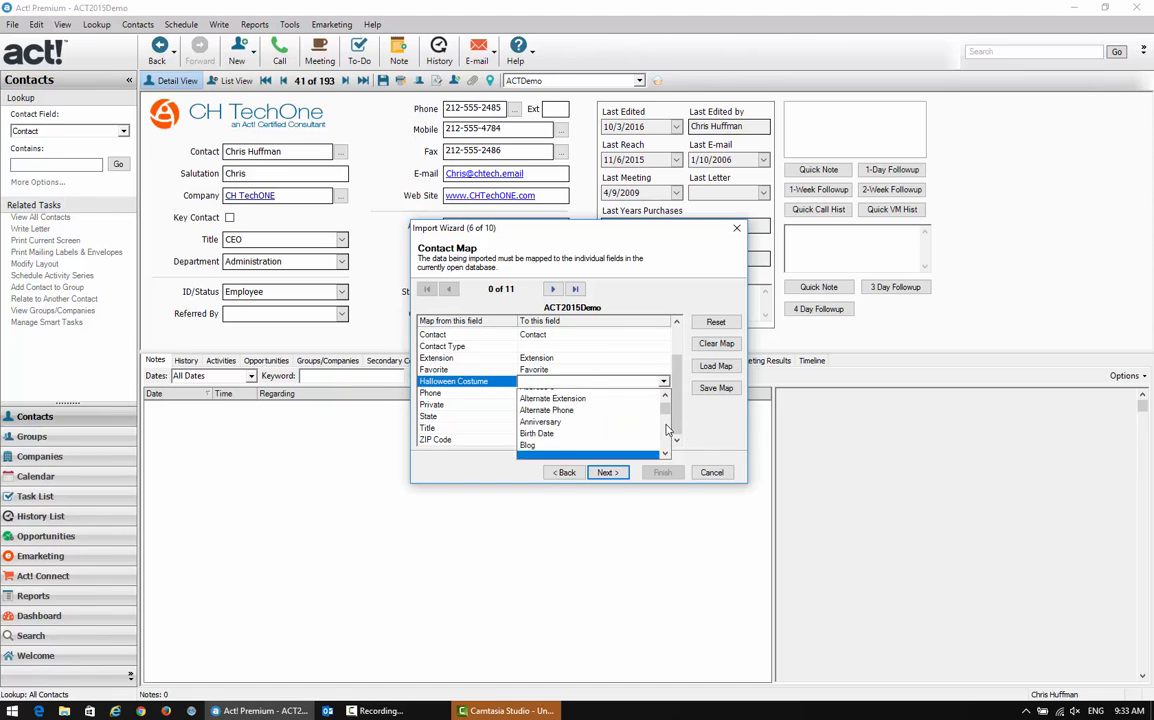
scroll(668, 441, "down", 3)
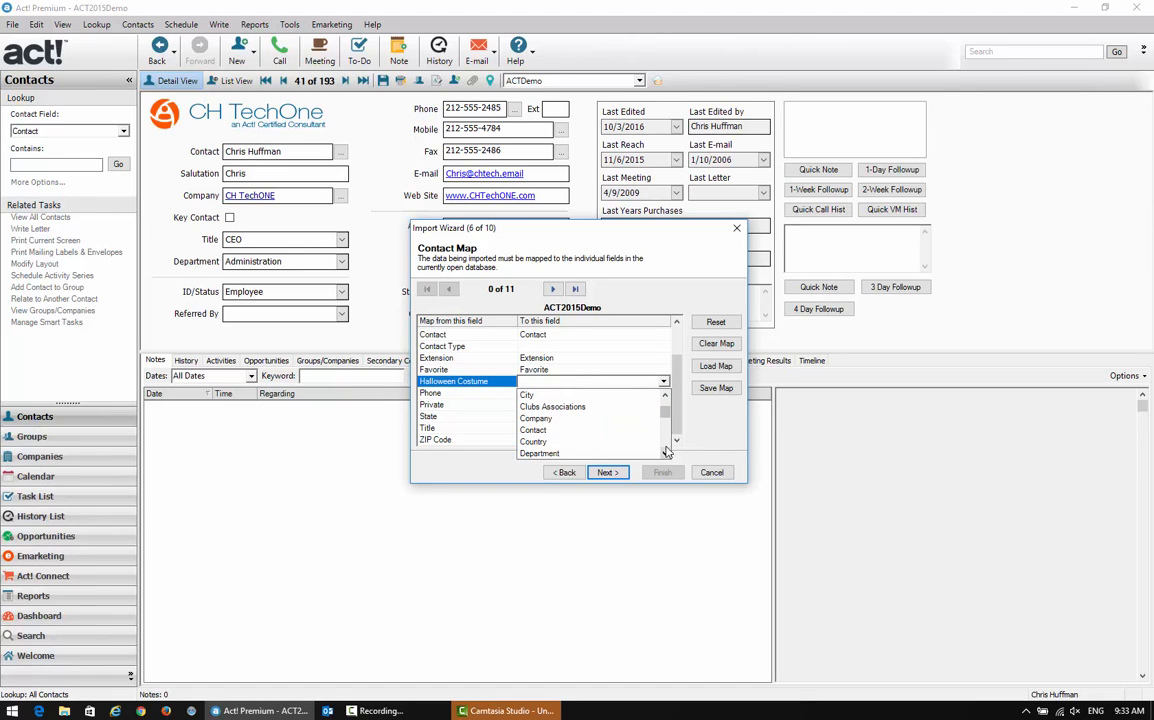
scroll(668, 443, "down", 10)
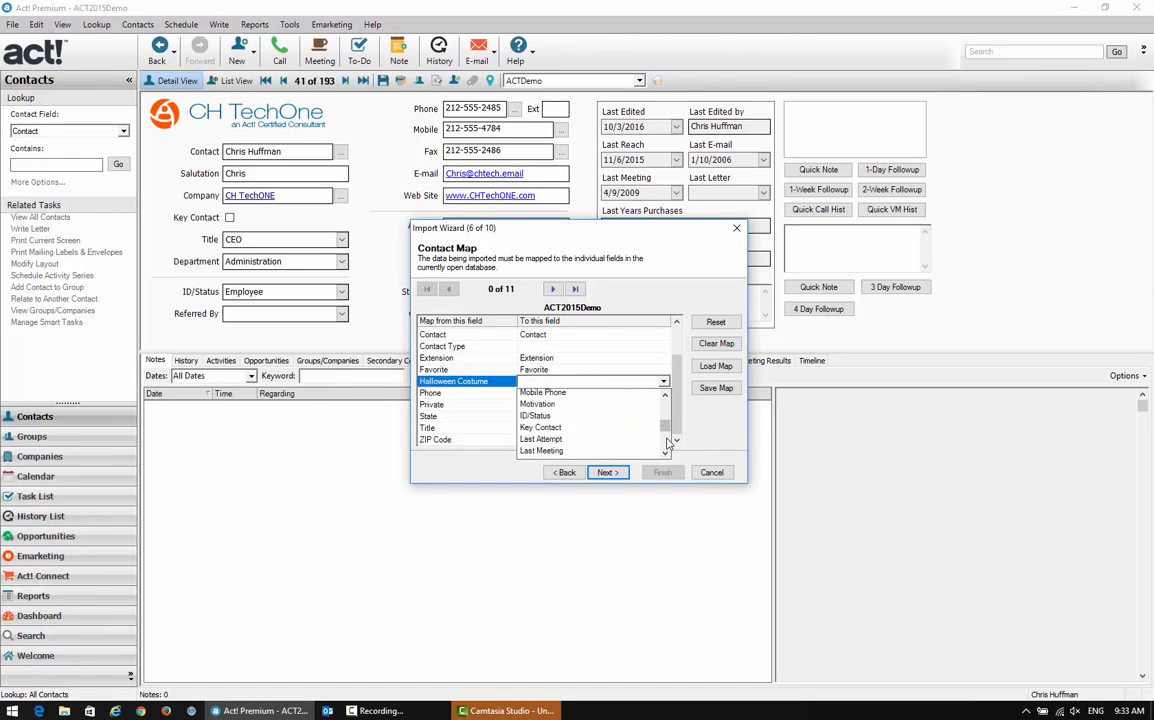
scroll(668, 443, "down", 4)
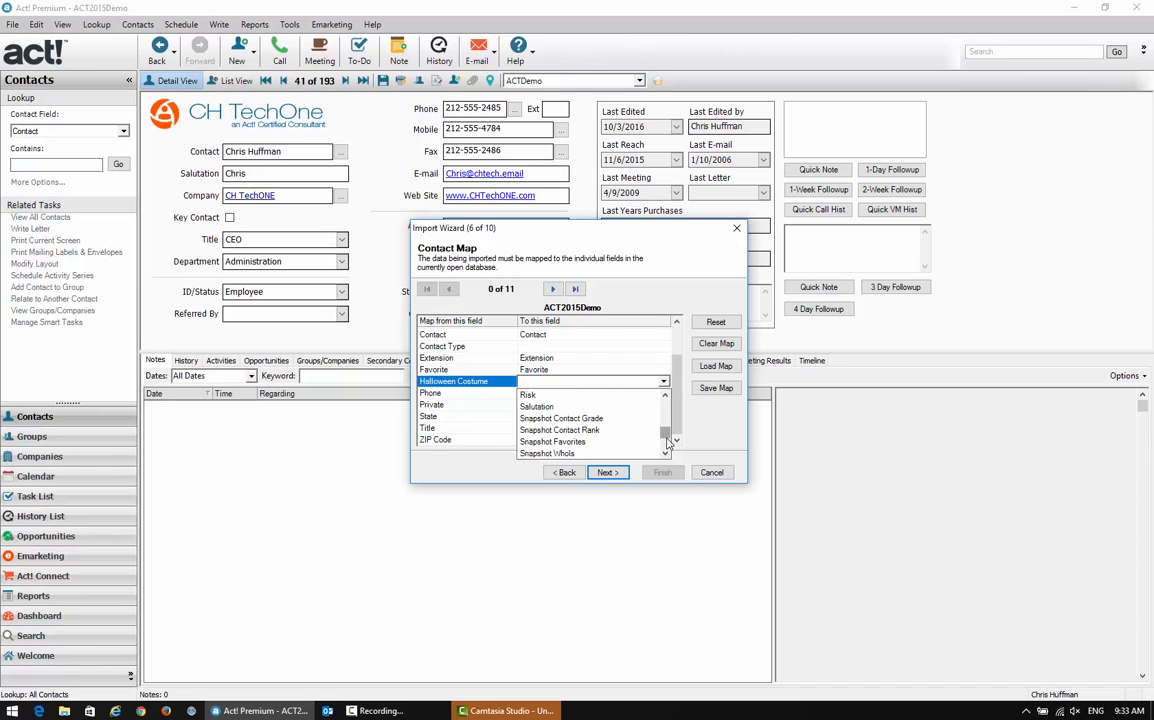
scroll(668, 443, "down", 3)
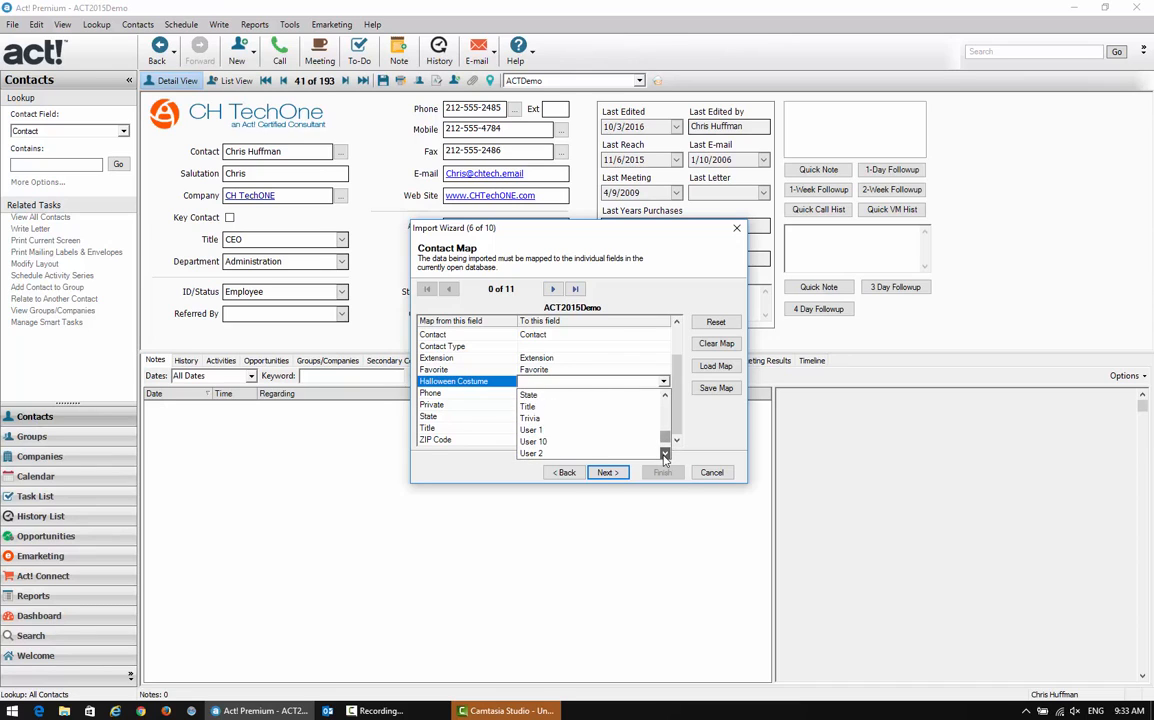
left_click(556, 406)
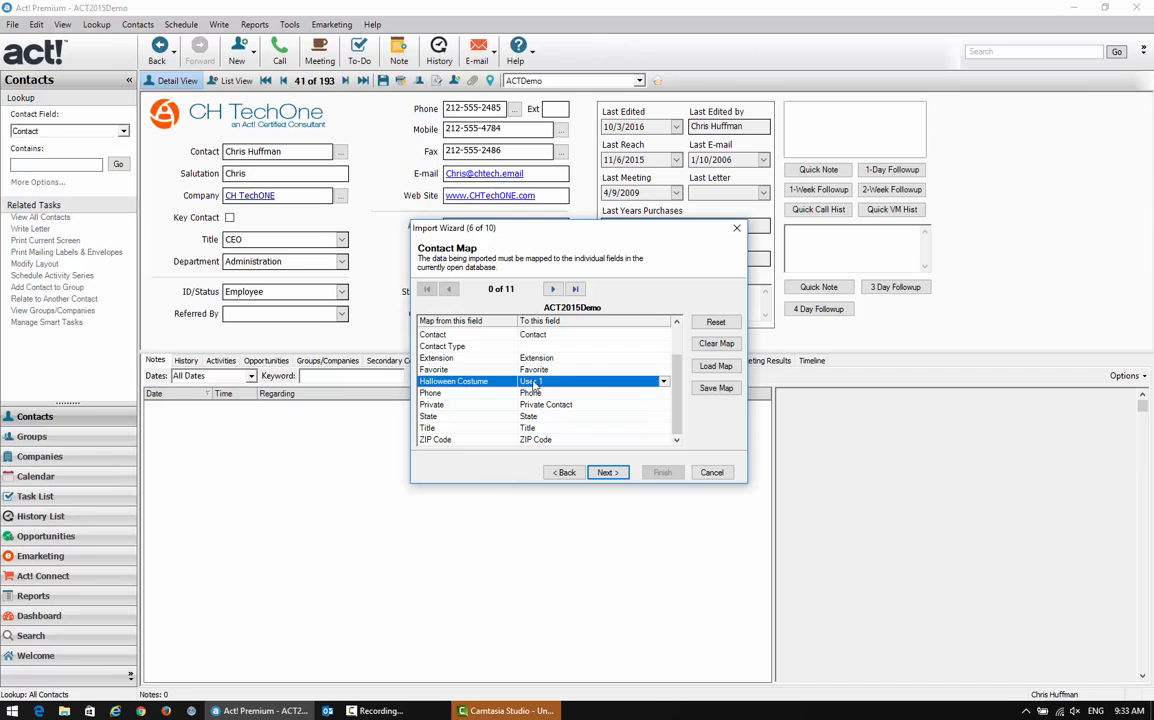
Accept the contact map and keep the contact merge options at Merge for matching records and Add for non-matching ones
left_click(608, 472)
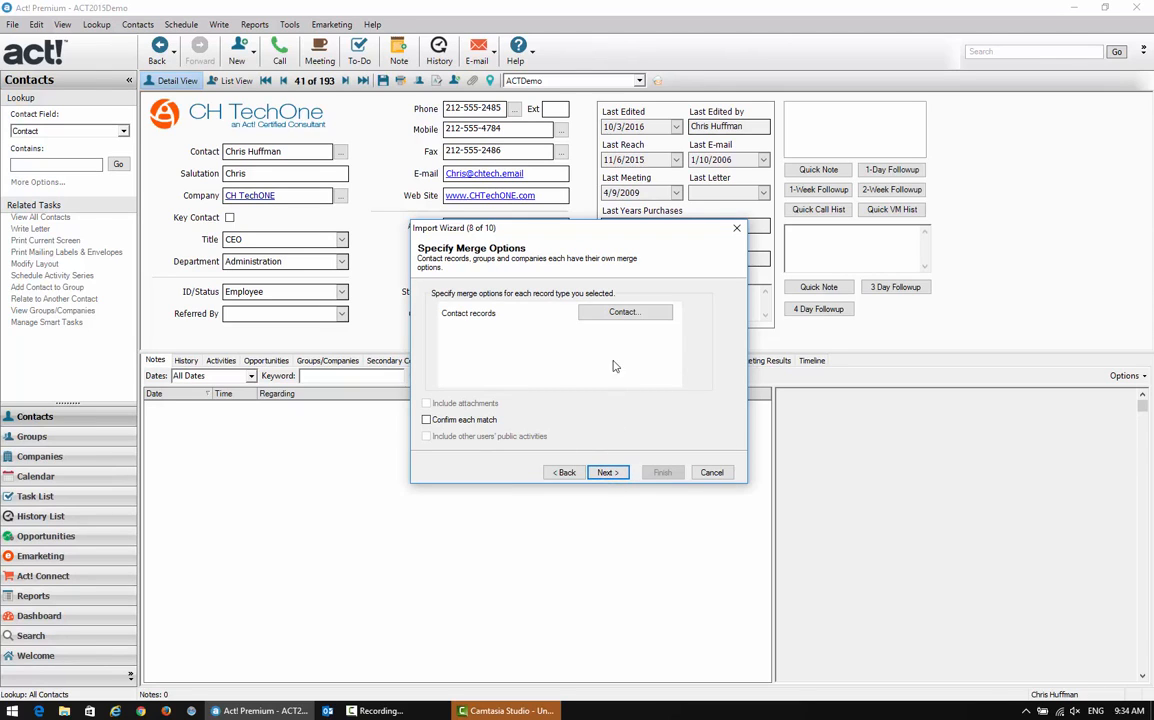
left_click(628, 313)
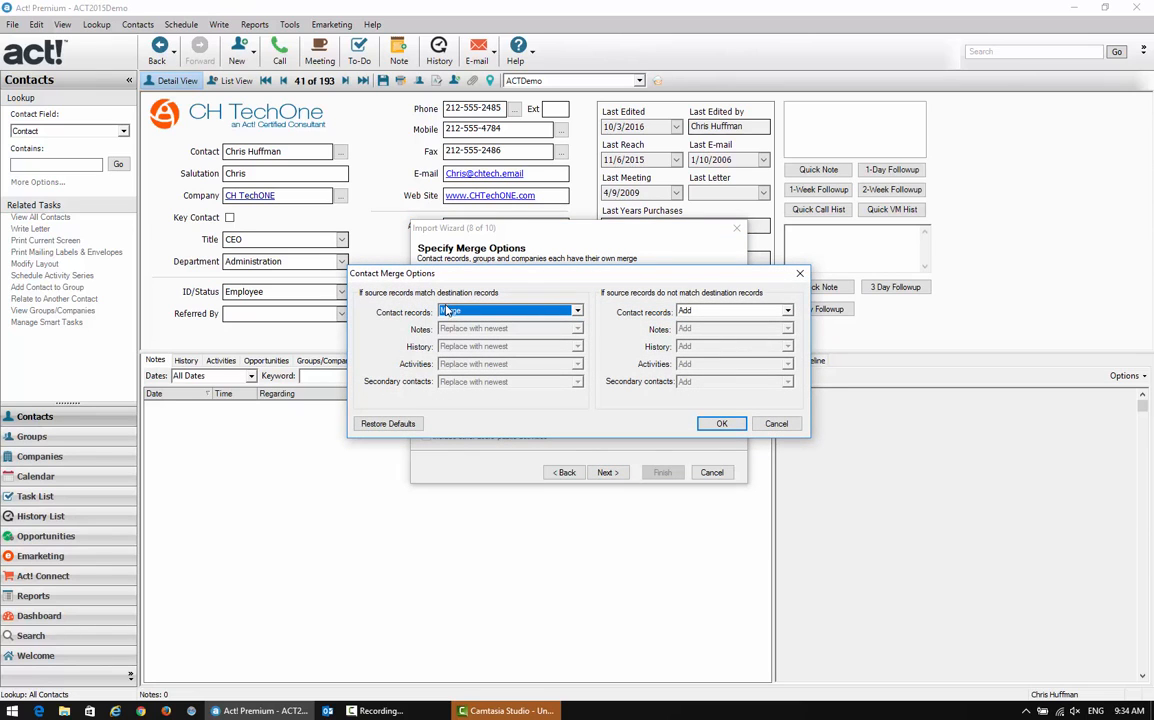
left_click(721, 424)
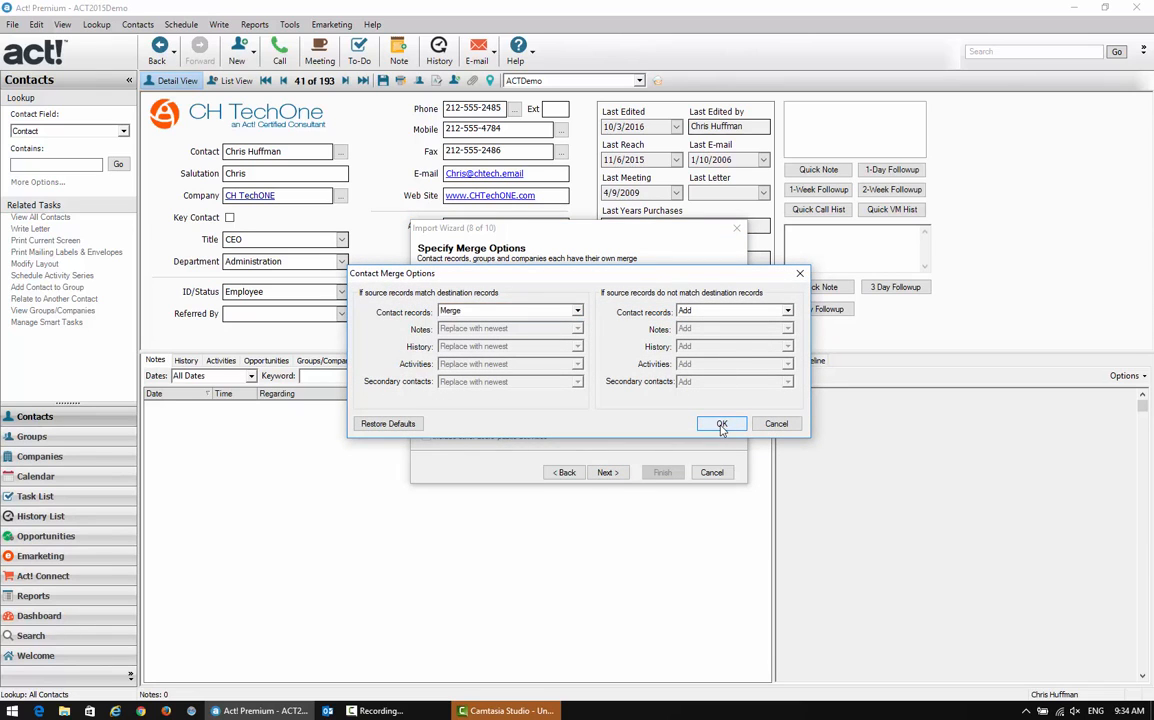
Accept the merge settings, run the import of the contacts and close the finished wizard
left_click(607, 472)
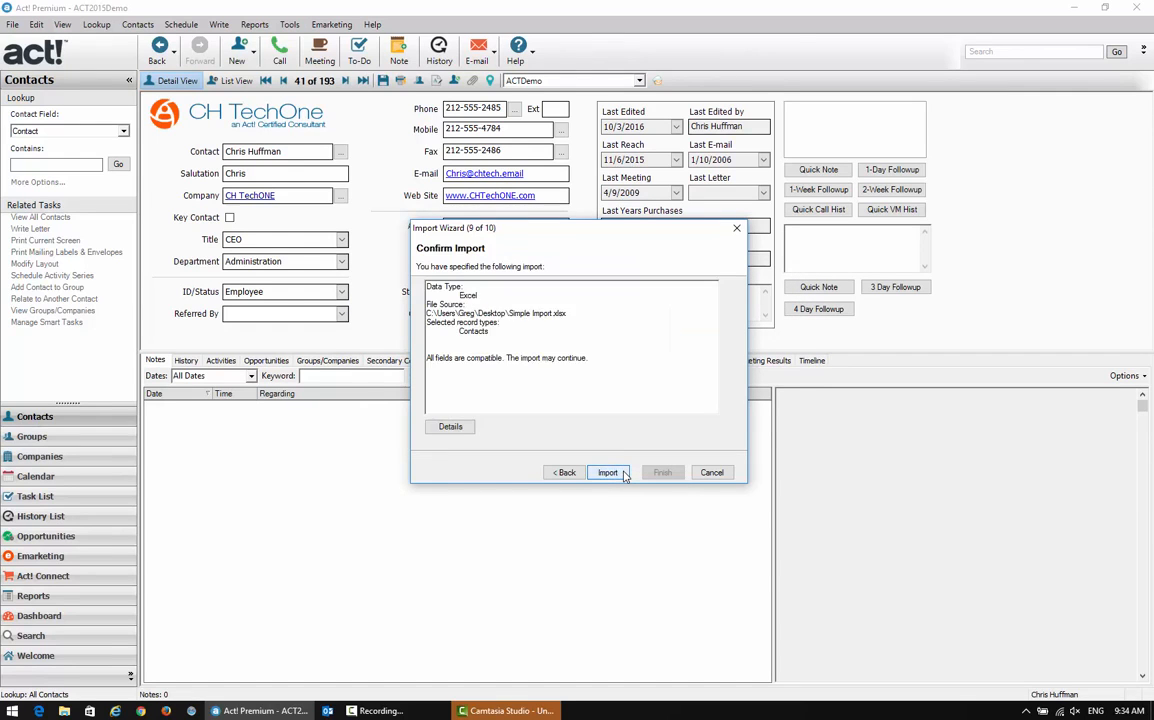
left_click(622, 474)
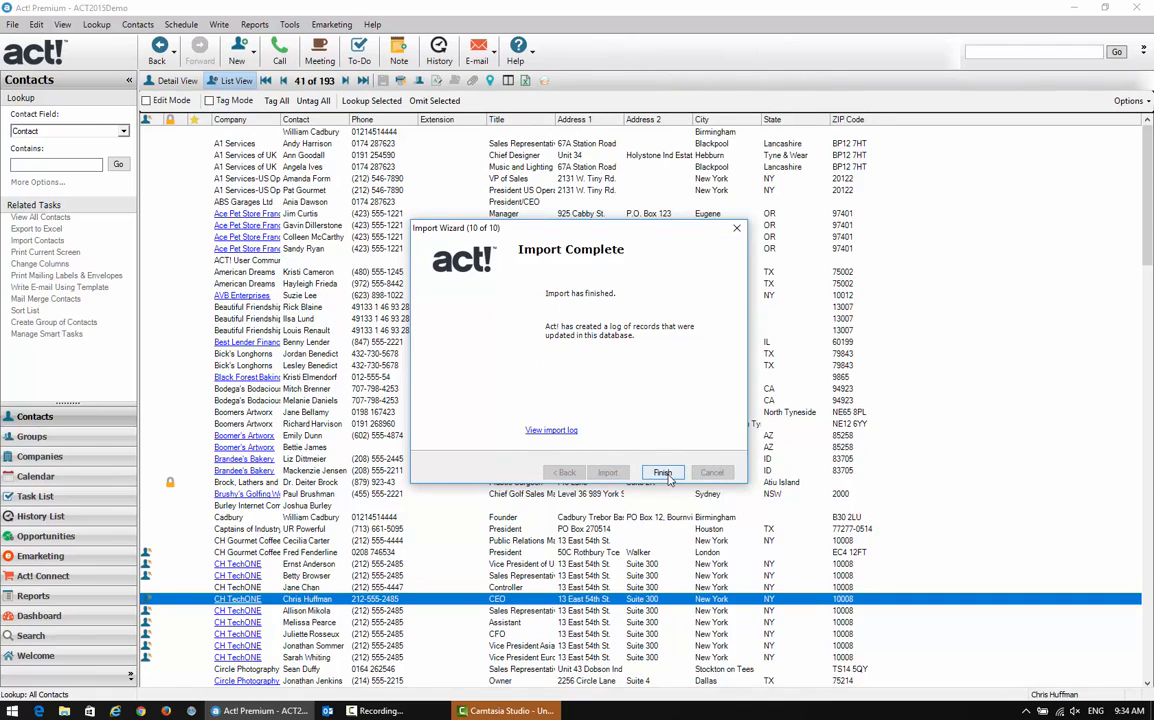
left_click(663, 473)
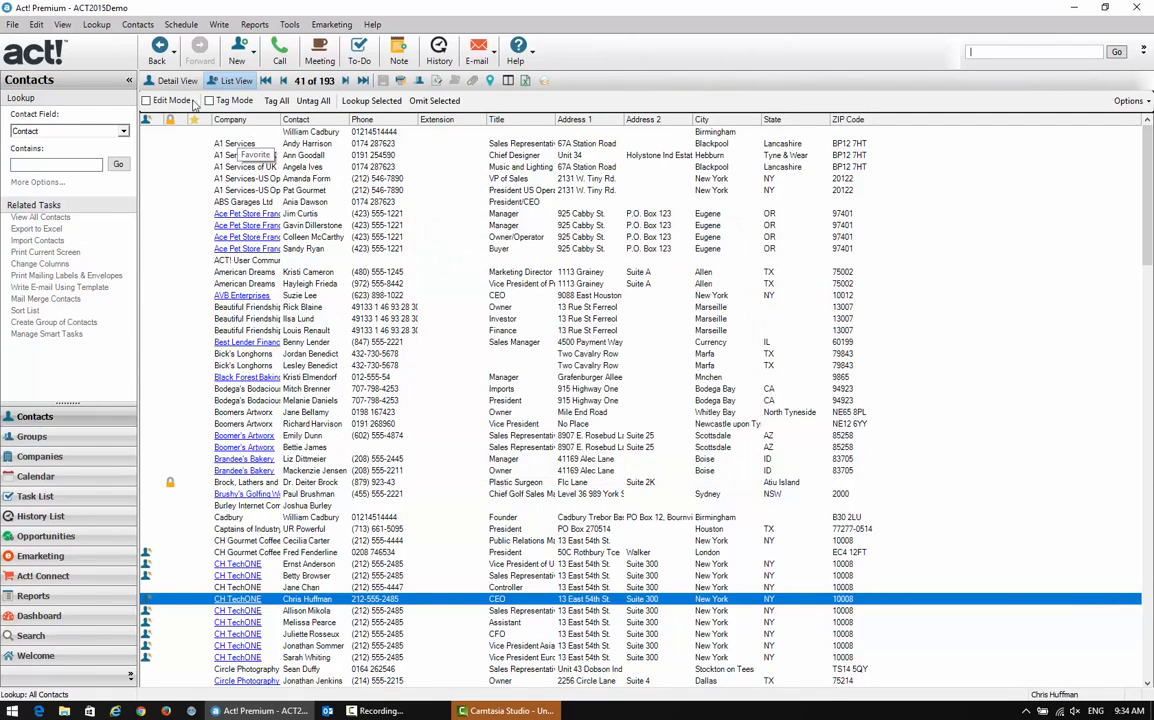
Look up the contacts whose User 1 field meets the Contains Data condition
left_click(96, 24)
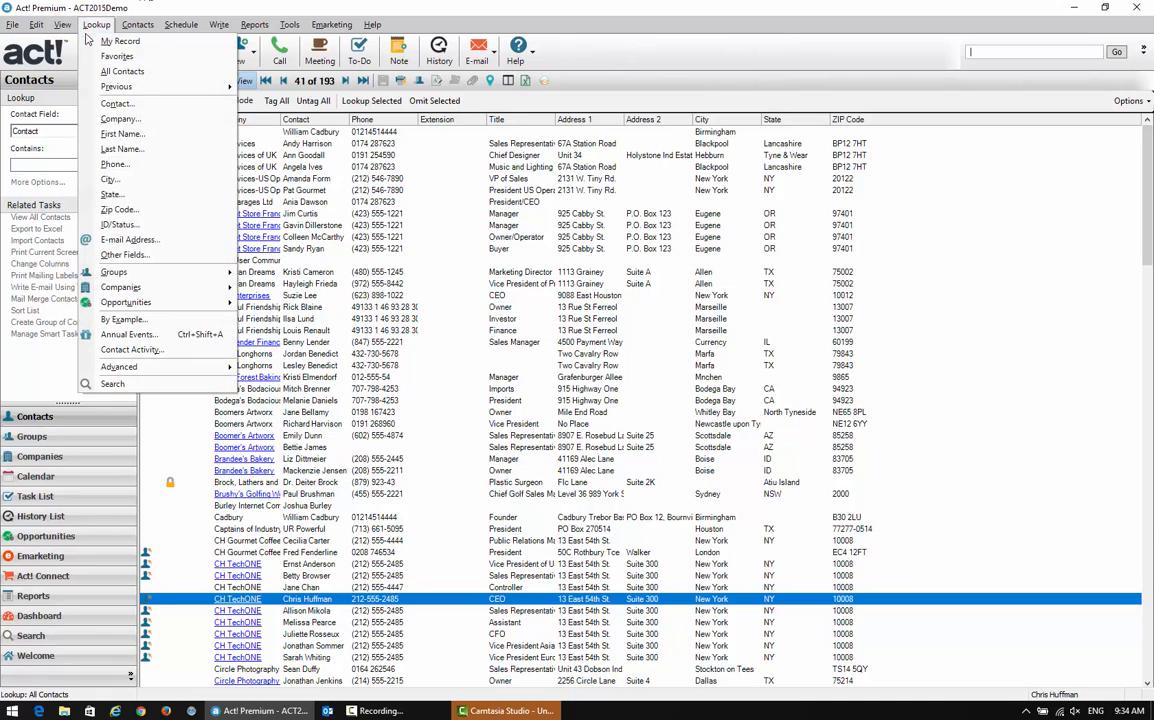
left_click(124, 255)
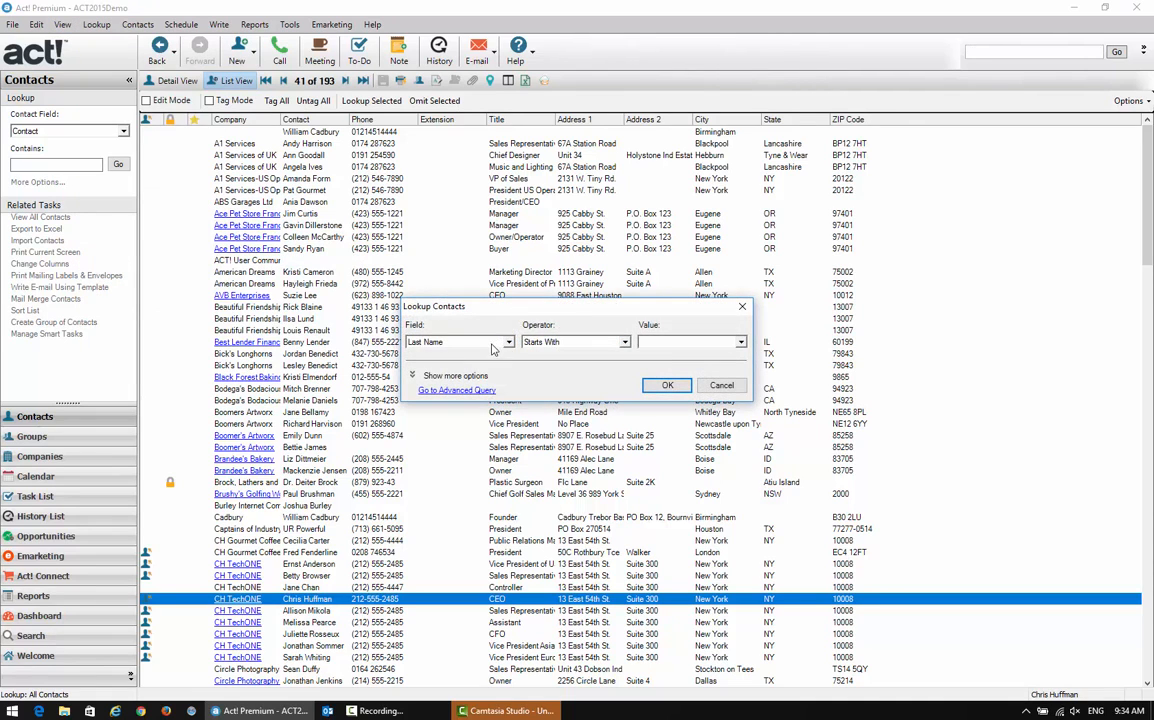
left_click(508, 343)
left_click(511, 411)
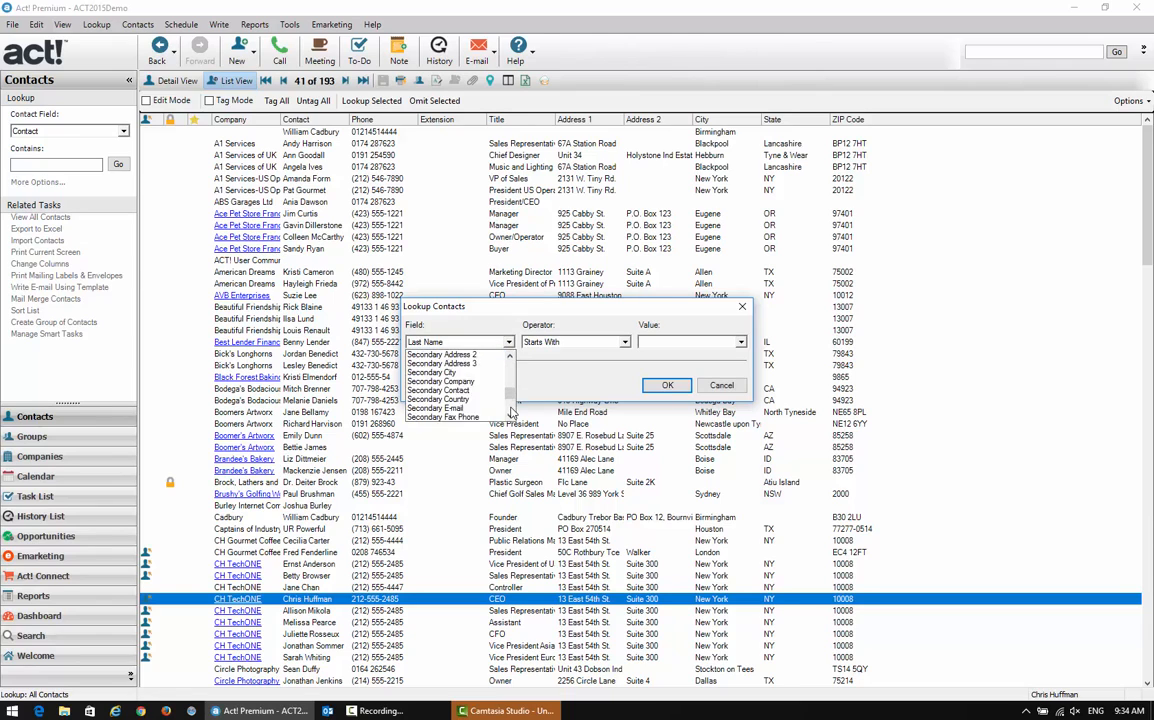
left_click(510, 410)
left_click(461, 364)
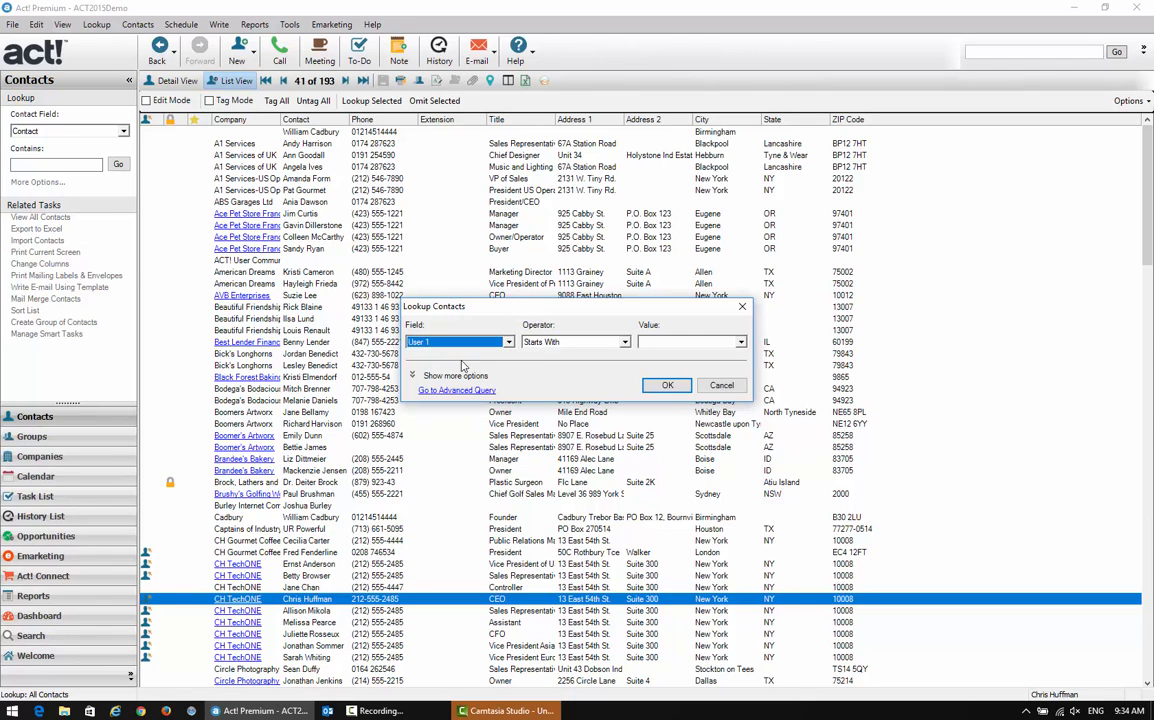
left_click(622, 342)
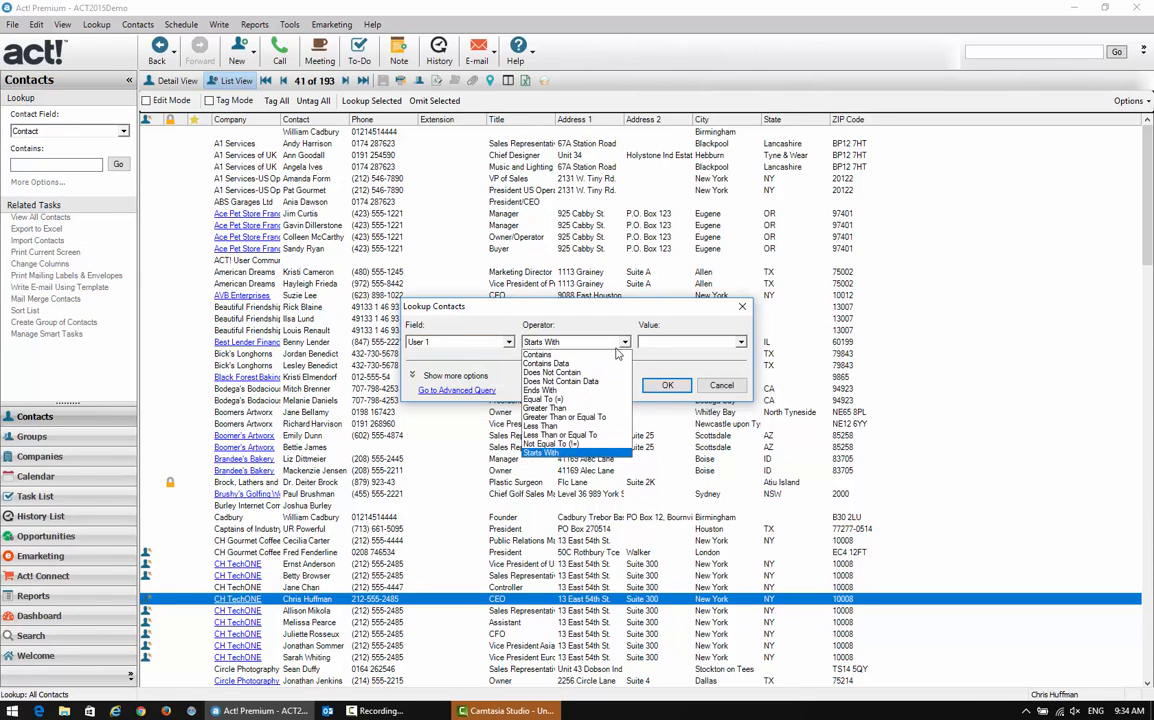
left_click(550, 363)
left_click(657, 388)
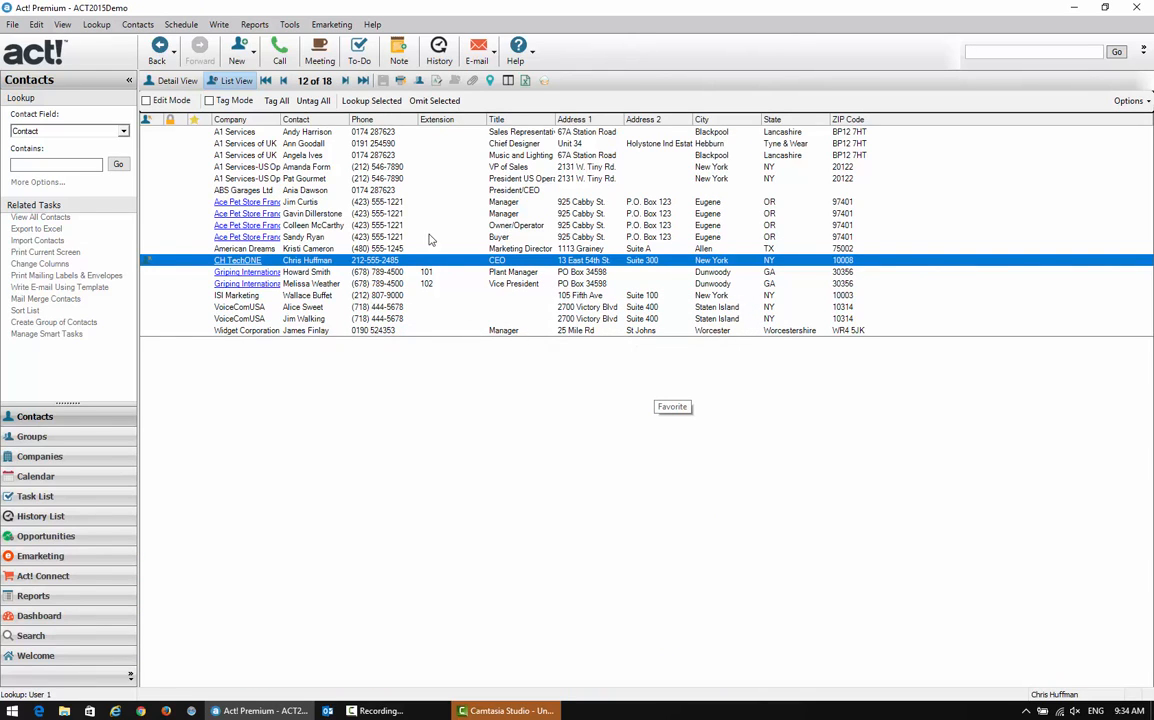
Open the first found contact at A1 Services in detail and check the User 1 value among its user fields
left_click(255, 133)
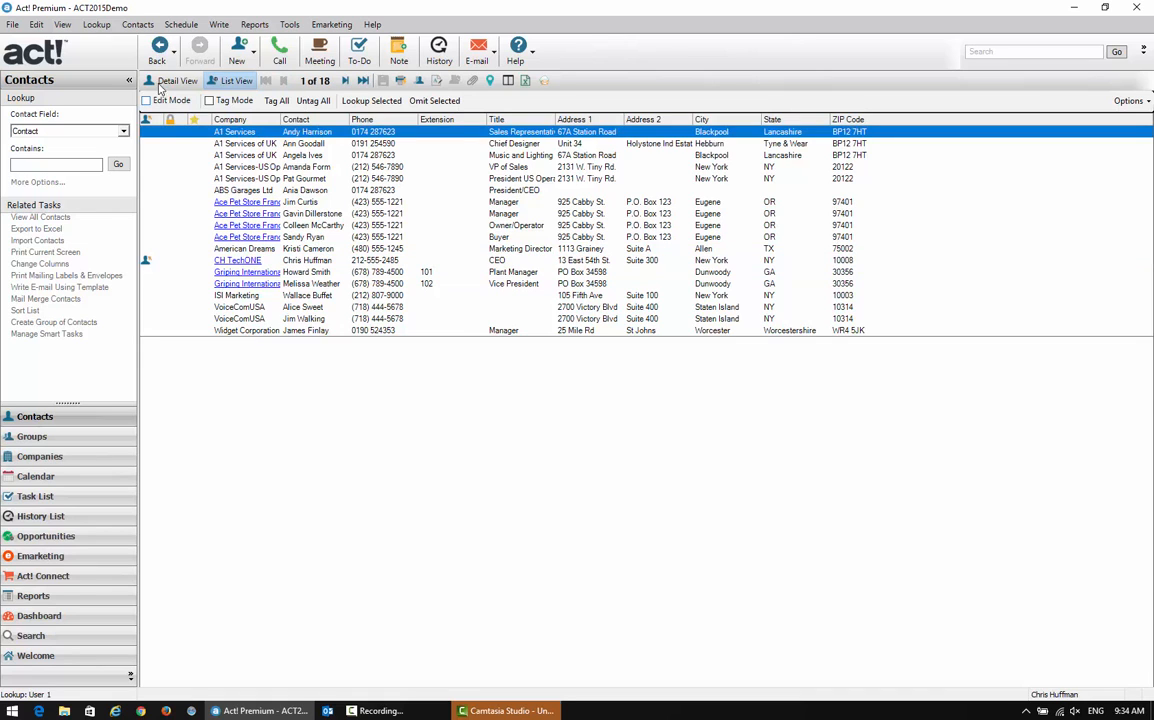
double_click(268, 133)
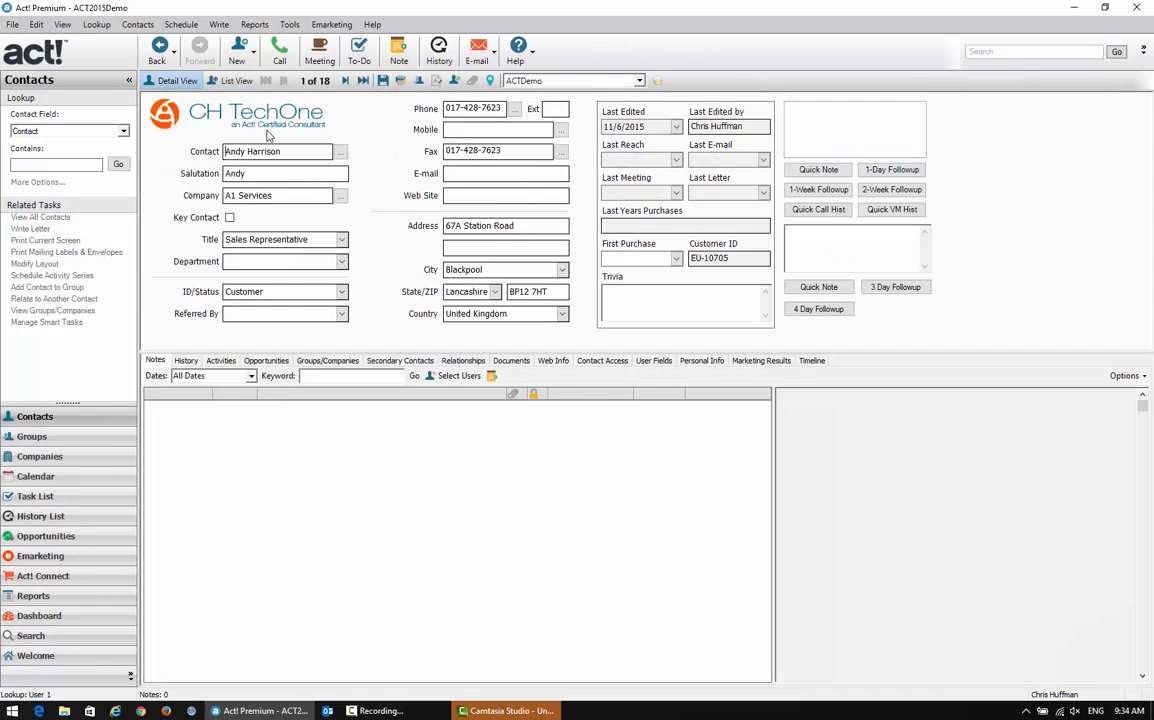
left_click(645, 361)
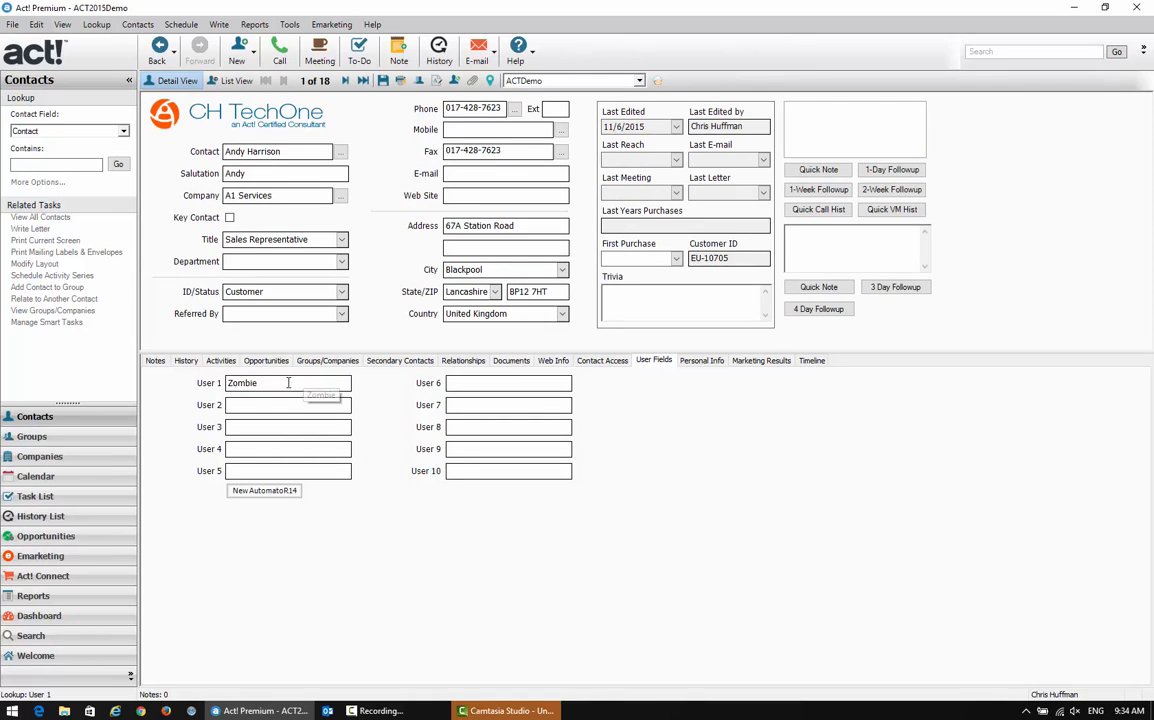
left_click_drag(281, 383, 188, 381)
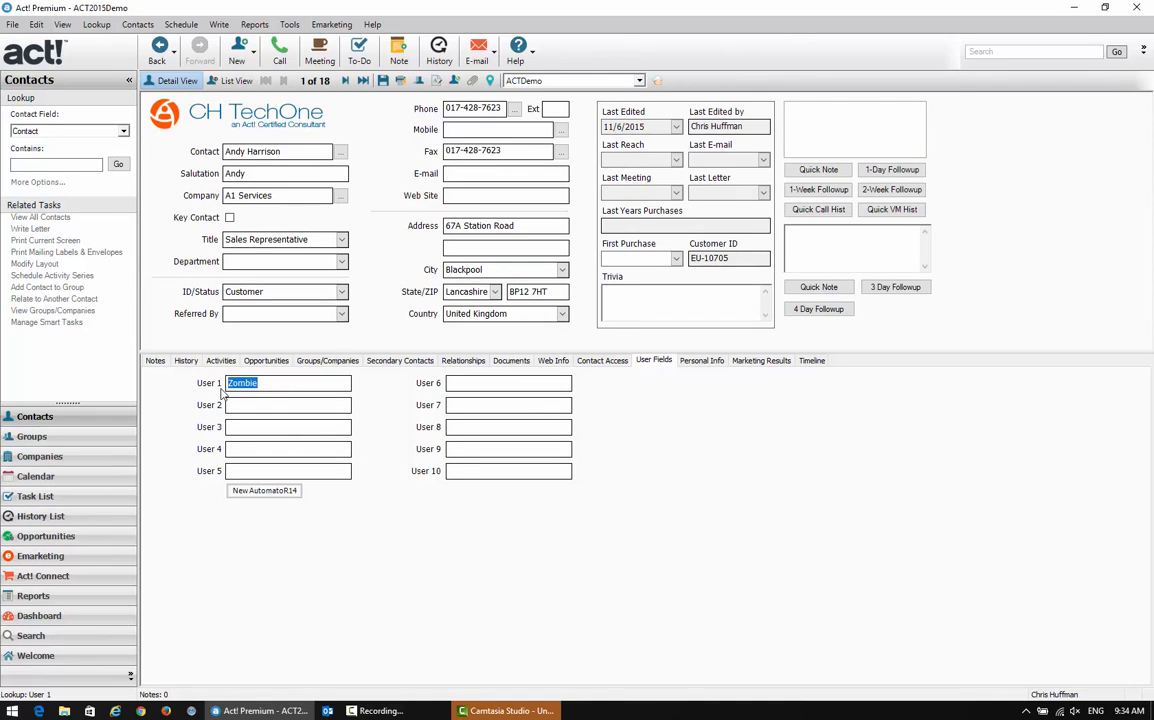